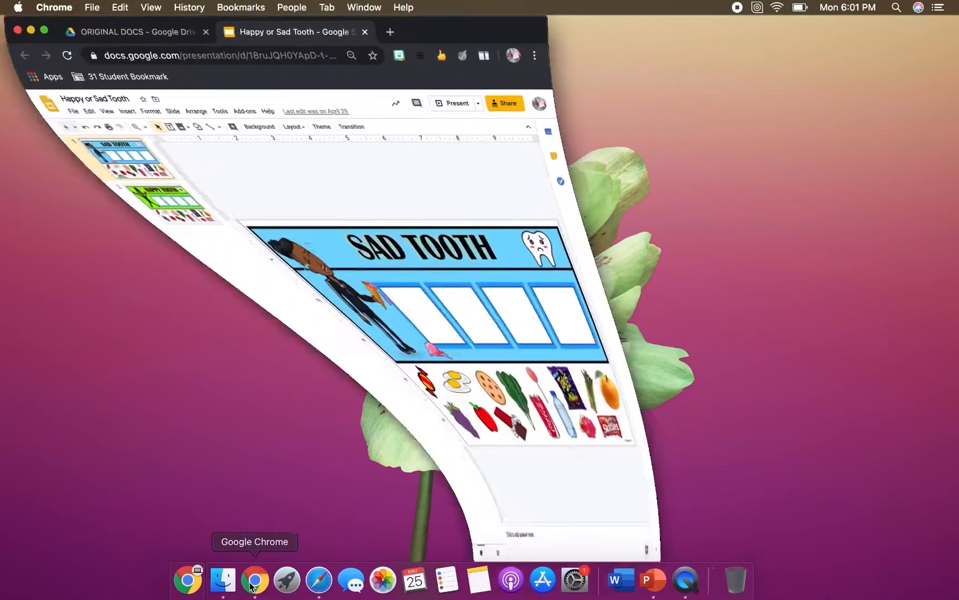
Enlarge the Sad Tooth slide's window and place the chocolate bar, Coca-Cola can and Takis bag in the first three boxes.
{"action": "left_click", "coordinate": [43, 30]}
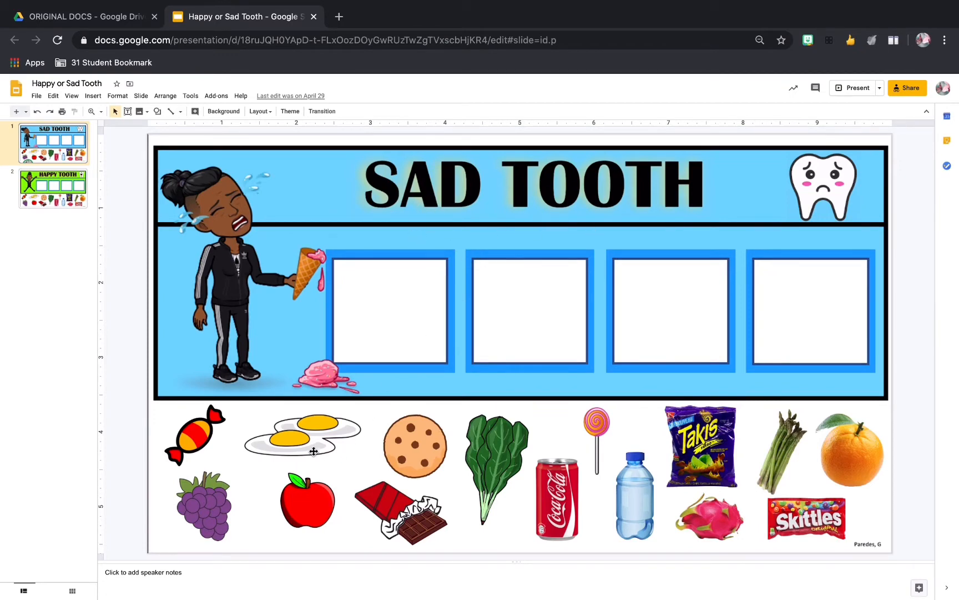
{"action": "mouse_move", "coordinate": [314, 449]}
{"action": "left_mouse_down"}
{"action": "mouse_move", "coordinate": [381, 365]}
{"action": "mouse_move", "coordinate": [407, 307]}
{"action": "mouse_move", "coordinate": [317, 432]}
{"action": "mouse_move", "coordinate": [310, 458]}
{"action": "left_mouse_up"}
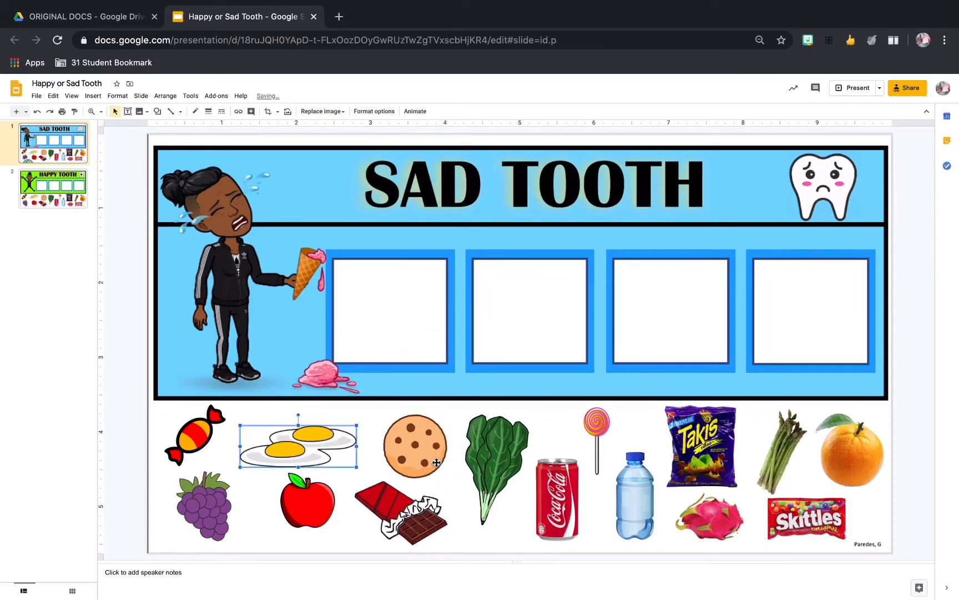
{"action": "left_click_drag", "start_coordinate": [400, 500], "coordinate": [389, 295]}
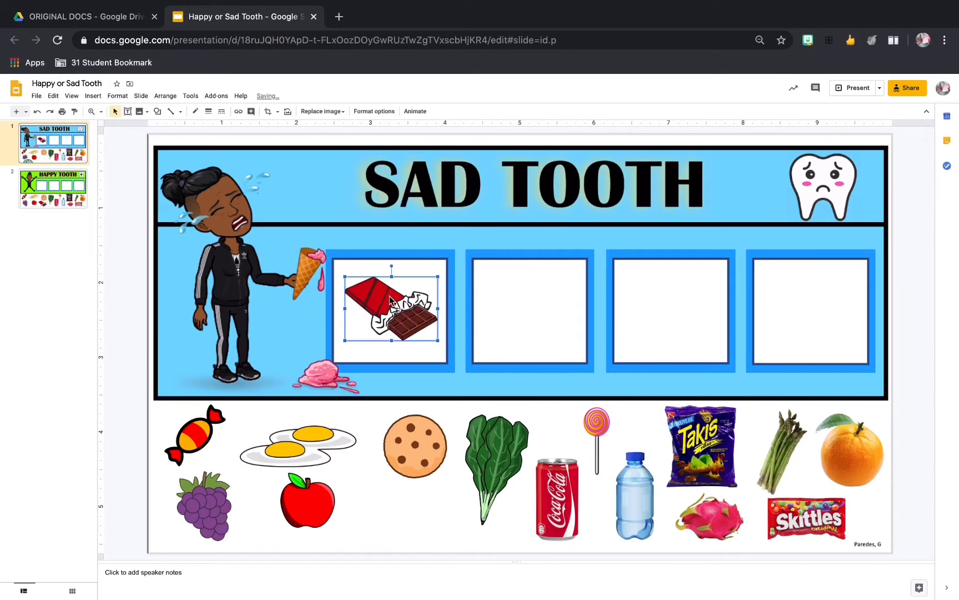
{"action": "left_click_drag", "start_coordinate": [541, 488], "coordinate": [519, 299]}
{"action": "left_click", "coordinate": [641, 484]}
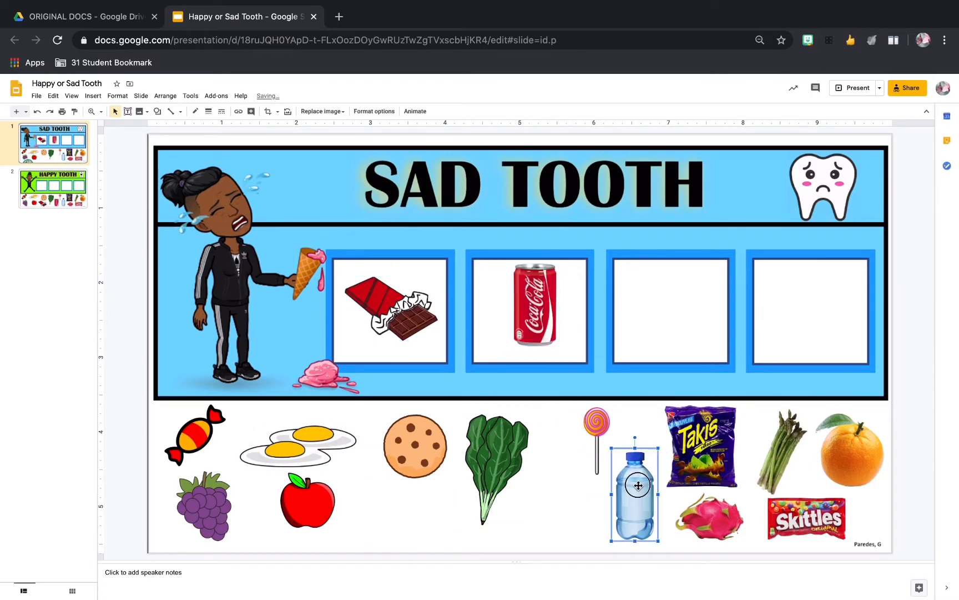
{"action": "left_click_drag", "start_coordinate": [699, 460], "coordinate": [665, 318]}
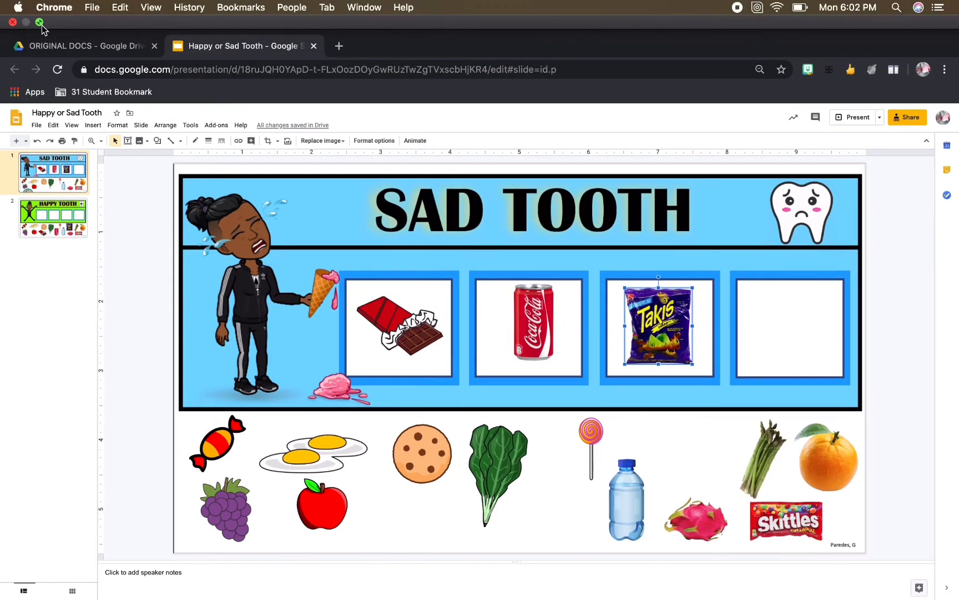
Minimise the browser window, switch to PowerPoint and create a new blank presentation.
{"action": "left_click", "coordinate": [40, 29]}
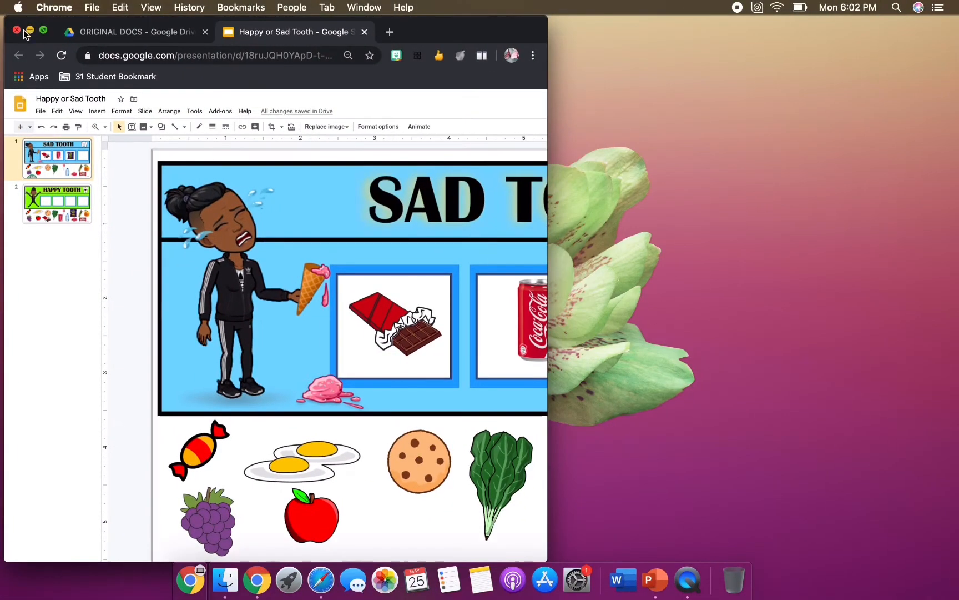
{"action": "left_click", "coordinate": [30, 30]}
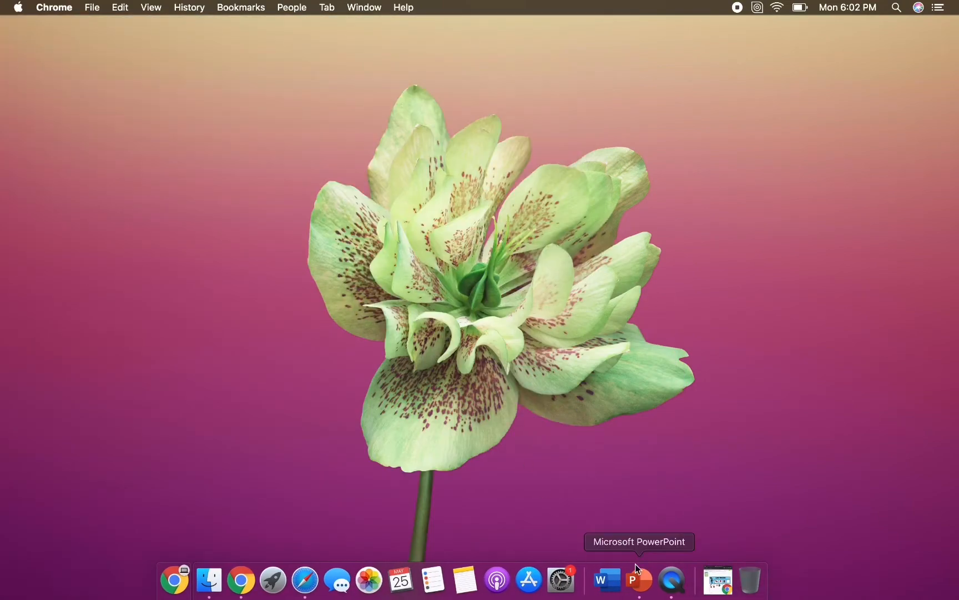
{"action": "left_click", "coordinate": [638, 579]}
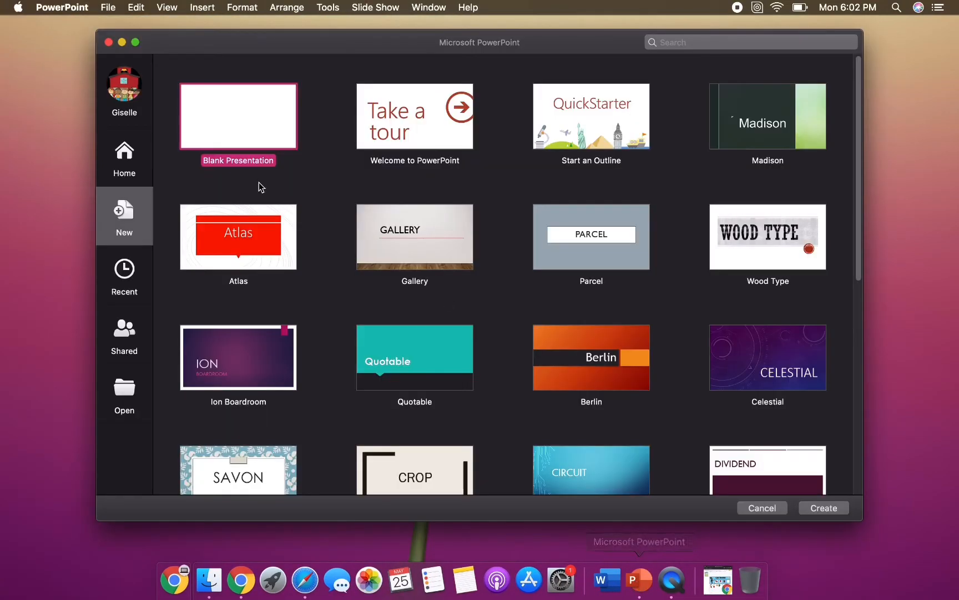
{"action": "double_click", "coordinate": [246, 109]}
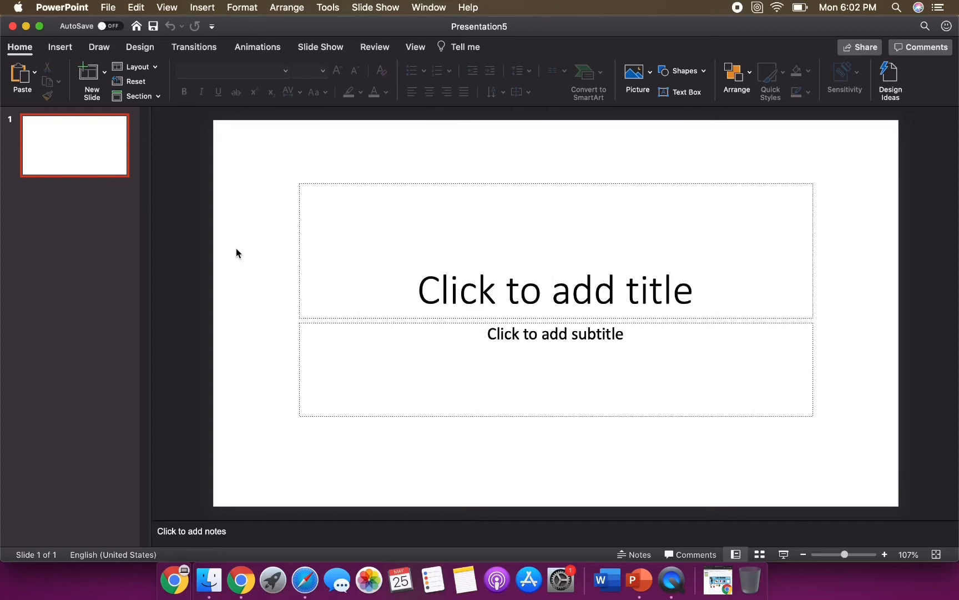
Delete the title and subtitle placeholders from the slide.
{"action": "left_click", "coordinate": [329, 188]}
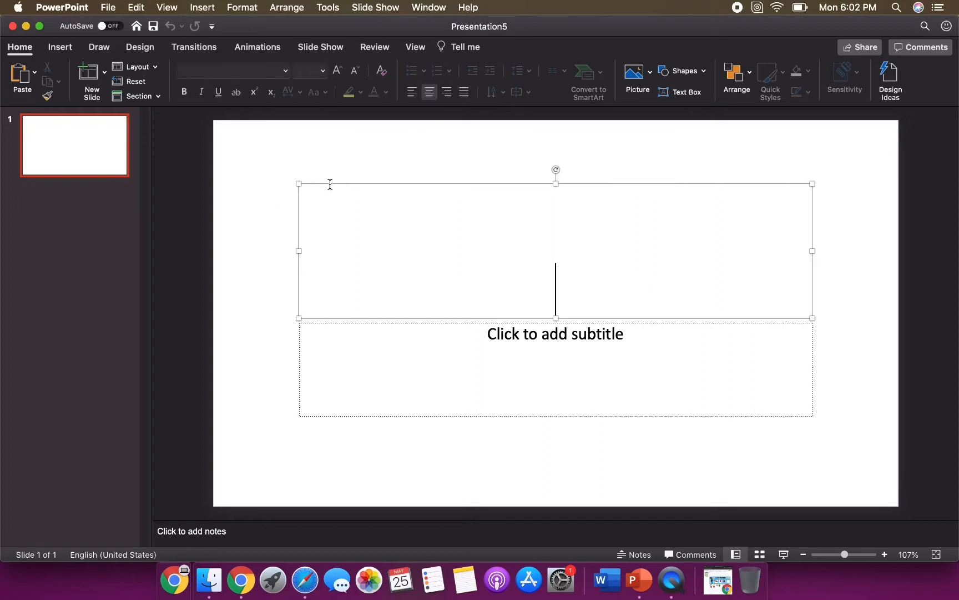
{"action": "left_click", "coordinate": [299, 356], "text": "shift"}
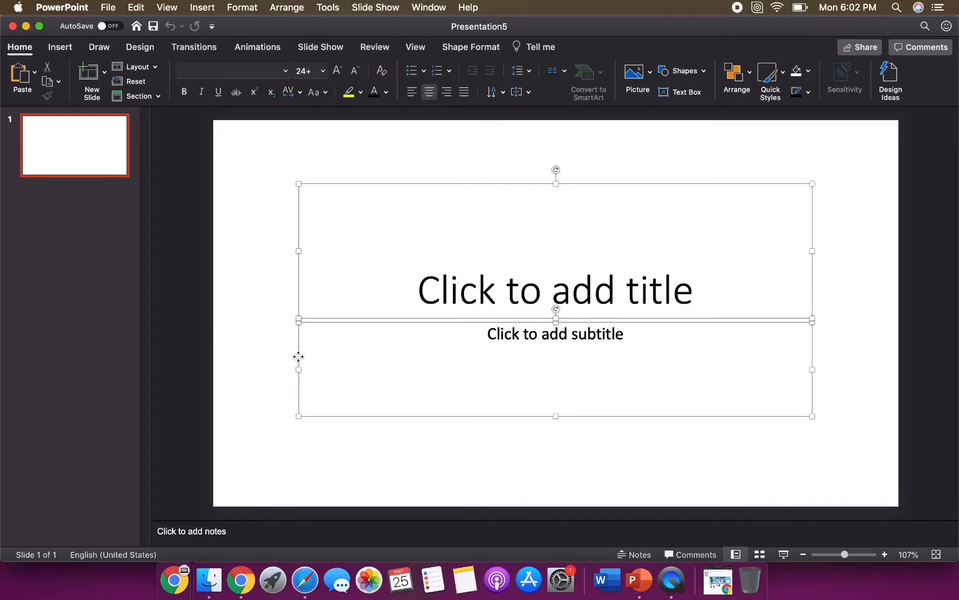
{"action": "key", "text": "BackSpace"}
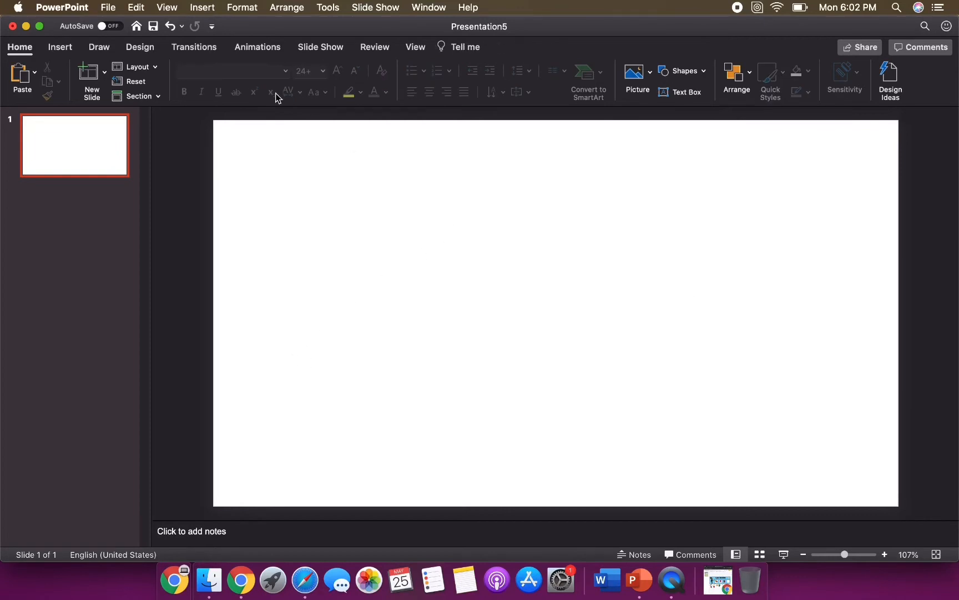
Draw a rectangle about 12 inches wide and 2.1 inches high across the upper part of the slide.
{"action": "left_click", "coordinate": [72, 48]}
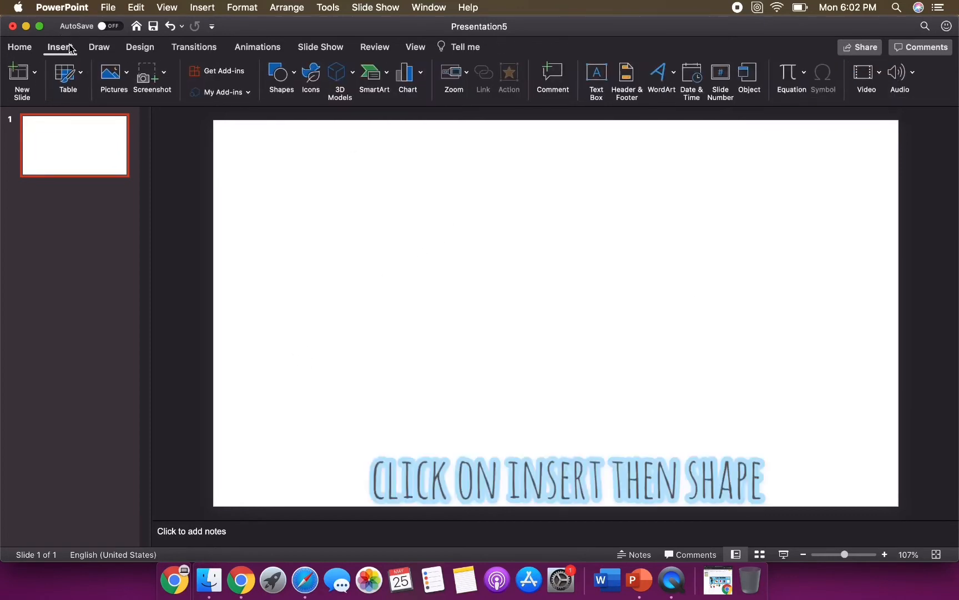
{"action": "left_click", "coordinate": [273, 68]}
{"action": "left_click", "coordinate": [344, 117]}
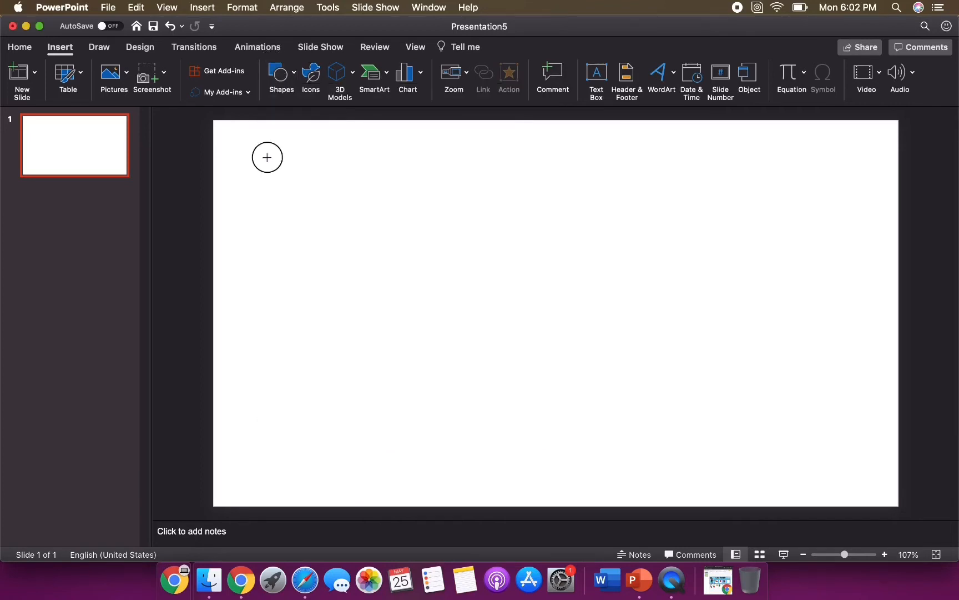
{"action": "left_click_drag", "start_coordinate": [267, 157], "coordinate": [880, 265]}
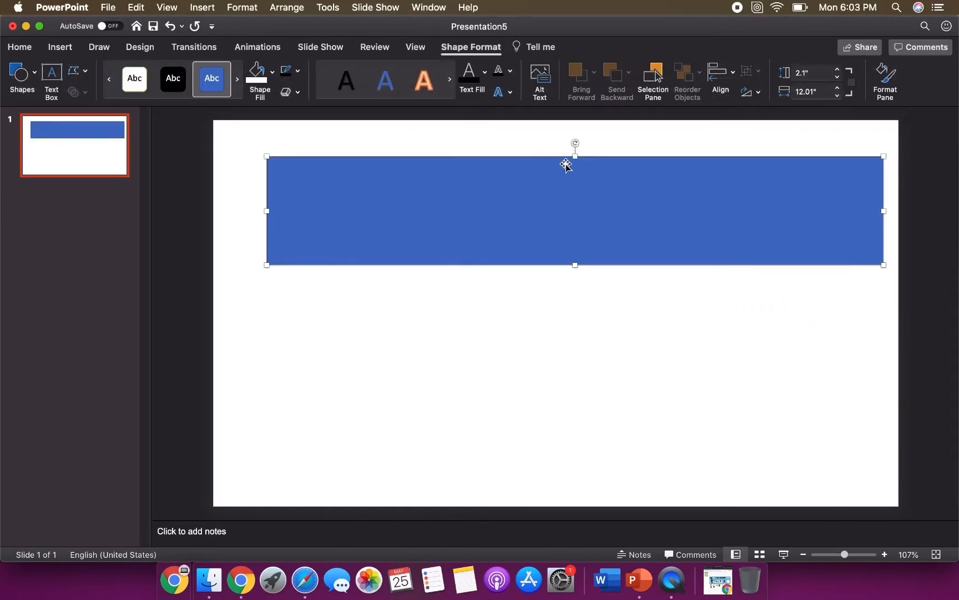
Stretch the rectangle to about 13.07 by 3.86 inches, leaving a narrow margin at the slide's top and side edges.
{"action": "left_click_drag", "start_coordinate": [575, 157], "coordinate": [575, 127]}
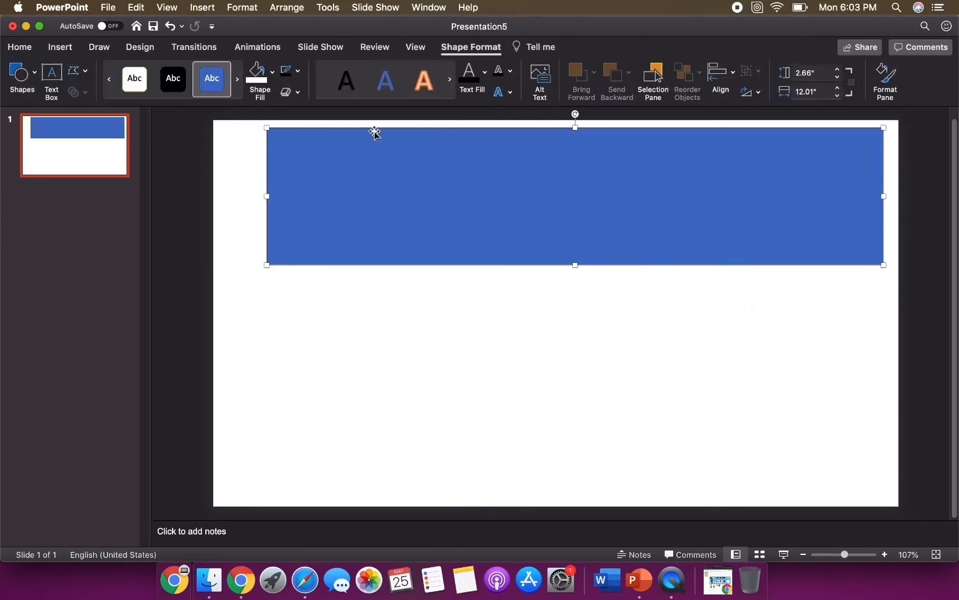
{"action": "left_click_drag", "start_coordinate": [267, 195], "coordinate": [220, 191]}
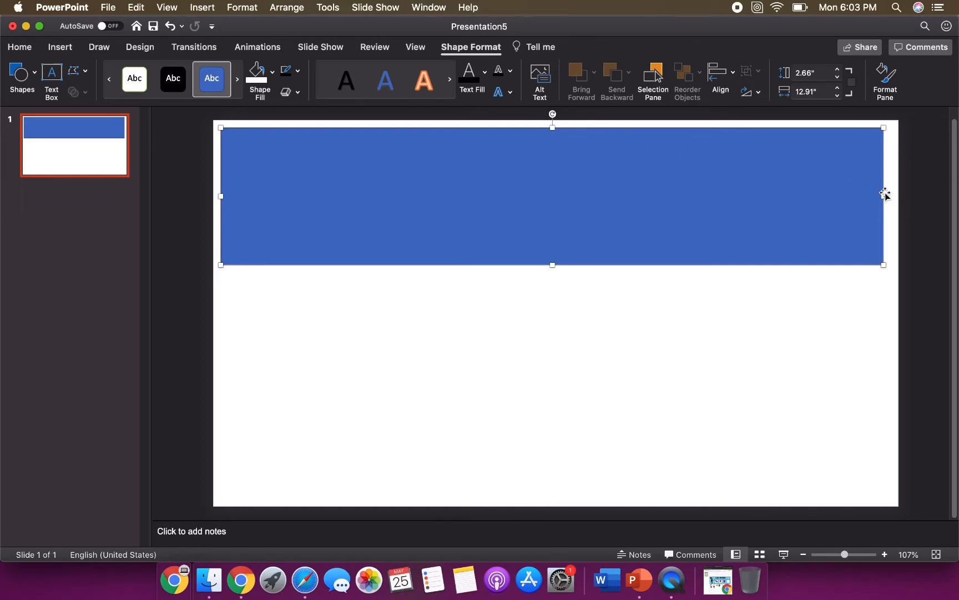
{"action": "left_click_drag", "start_coordinate": [884, 195], "coordinate": [891, 196]}
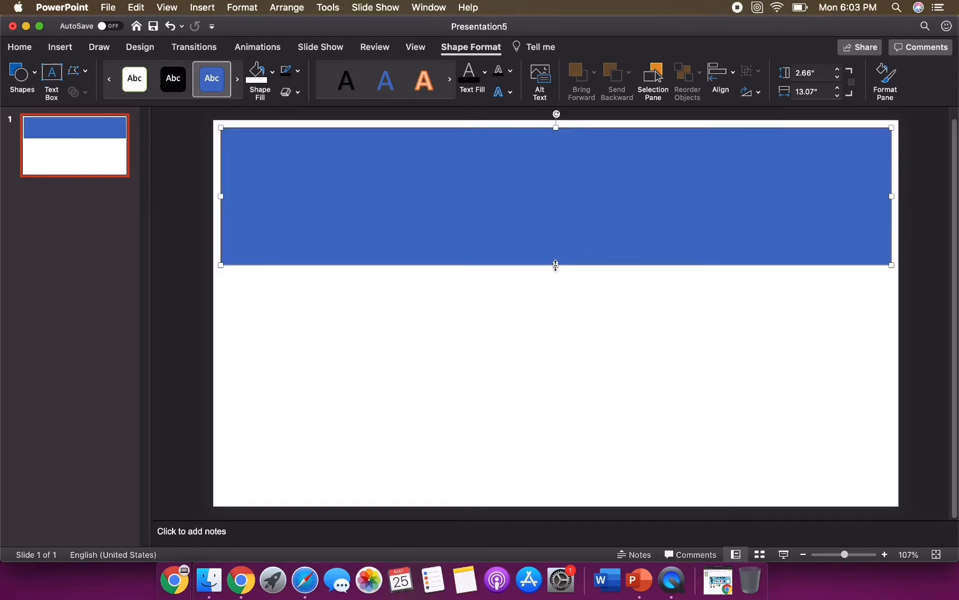
{"action": "left_click_drag", "start_coordinate": [555, 266], "coordinate": [561, 315]}
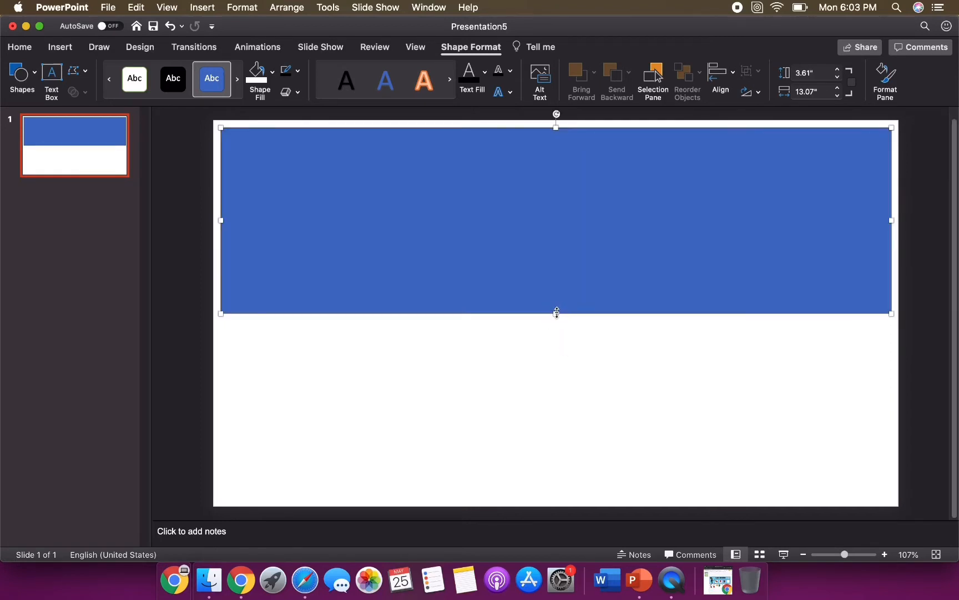
{"action": "left_click_drag", "start_coordinate": [557, 313], "coordinate": [555, 326]}
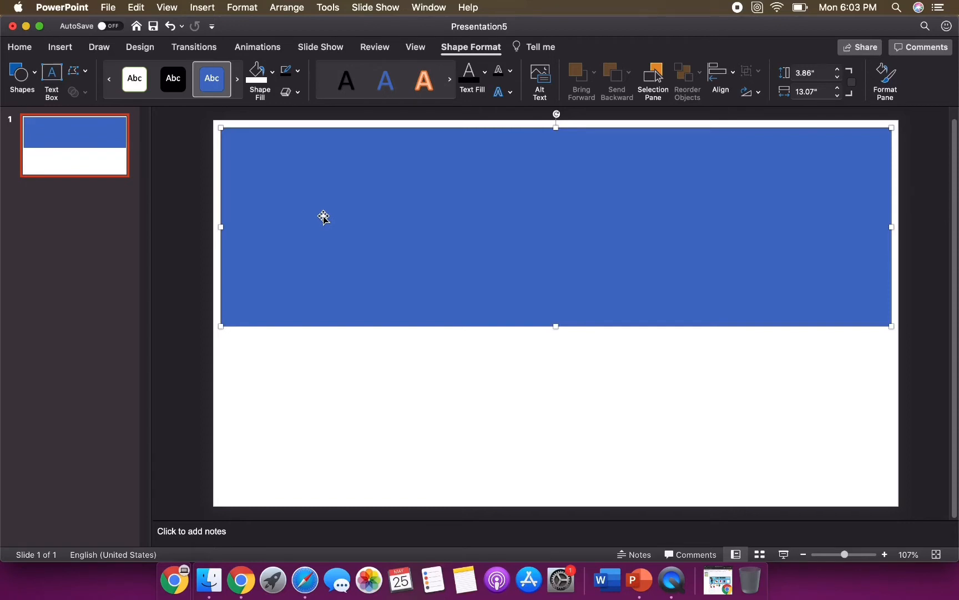
Fill the rectangle with the custom pink colour Carnation at 100% opacity.
{"action": "left_click", "coordinate": [274, 74]}
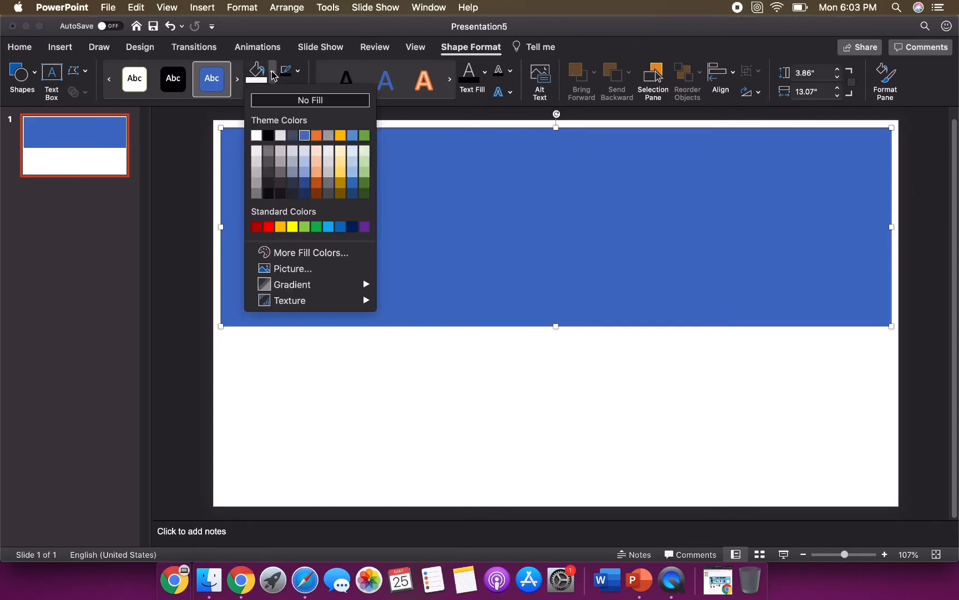
{"action": "left_click", "coordinate": [337, 252]}
{"action": "left_click", "coordinate": [550, 261]}
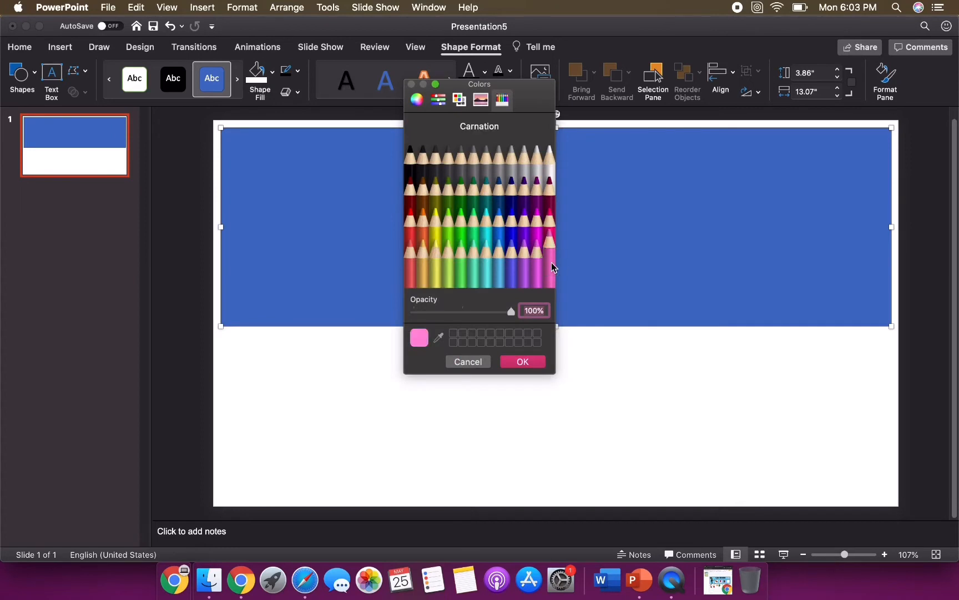
{"action": "left_click", "coordinate": [522, 362]}
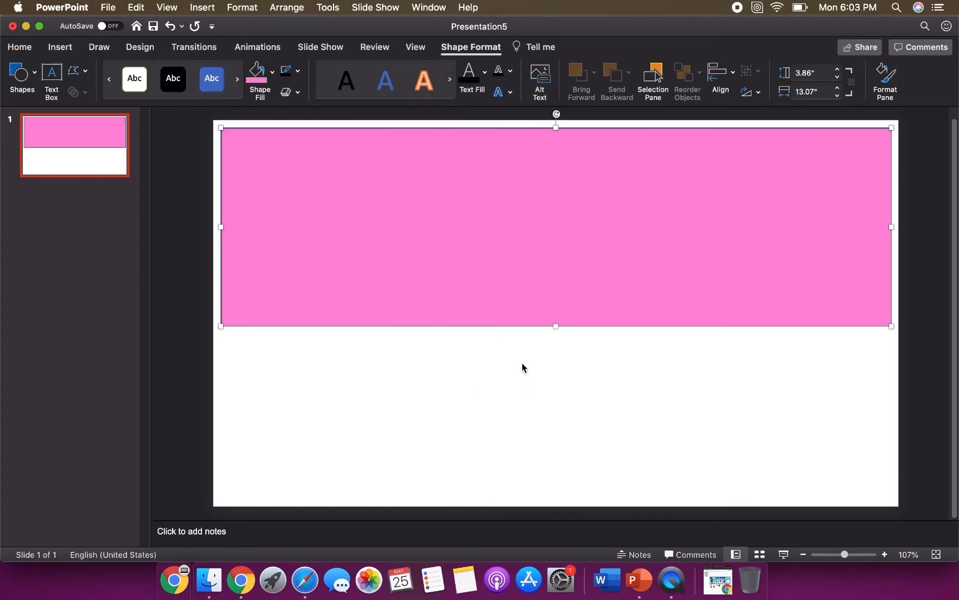
{"action": "left_click", "coordinate": [324, 383]}
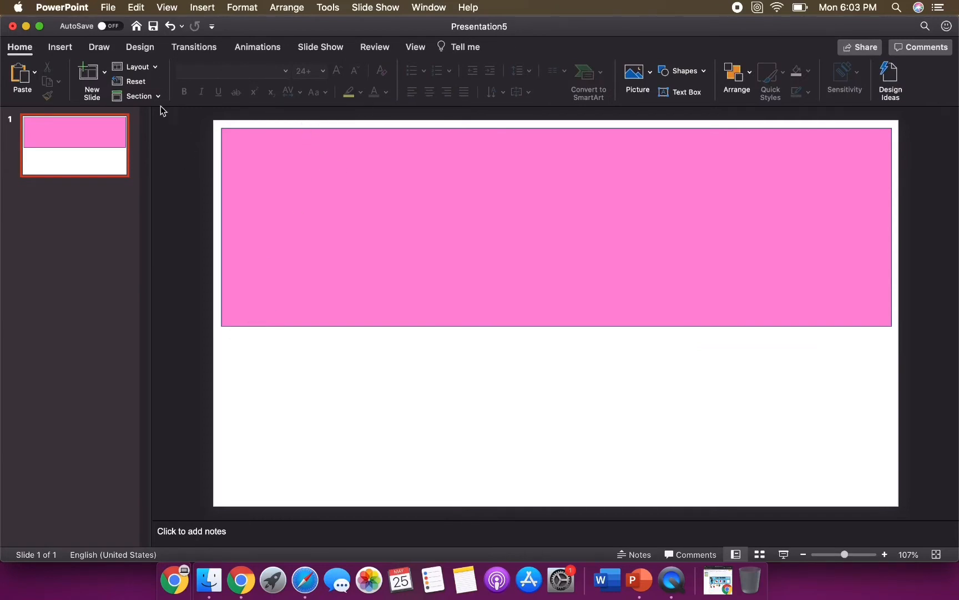
Give the pink rectangle a black outline with a weight of 4½ pt.
{"action": "left_click", "coordinate": [222, 154]}
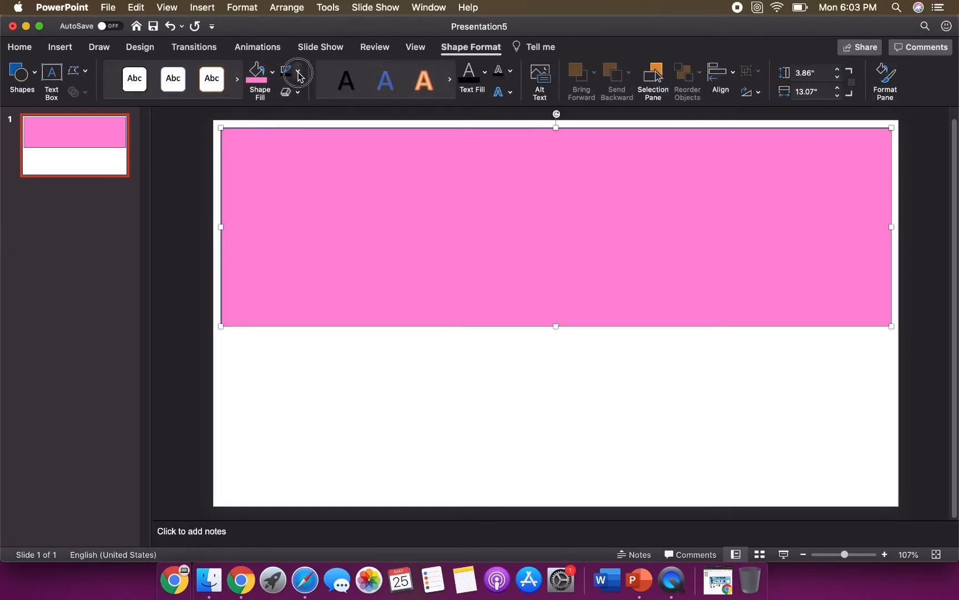
{"action": "left_click", "coordinate": [297, 71]}
{"action": "left_click", "coordinate": [301, 130]}
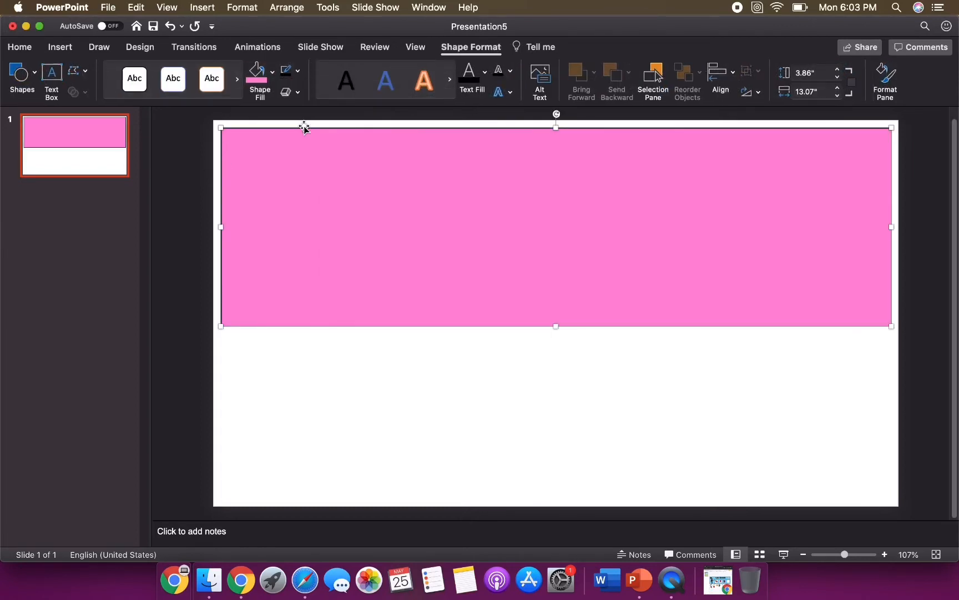
{"action": "left_click", "coordinate": [298, 71]}
{"action": "mouse_move", "coordinate": [317, 298]}
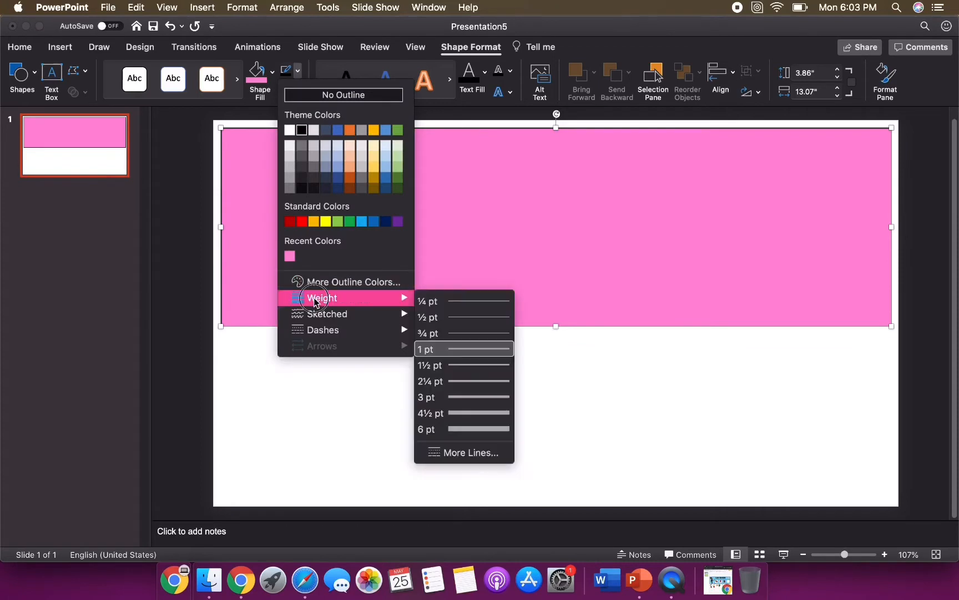
{"action": "left_click", "coordinate": [500, 415]}
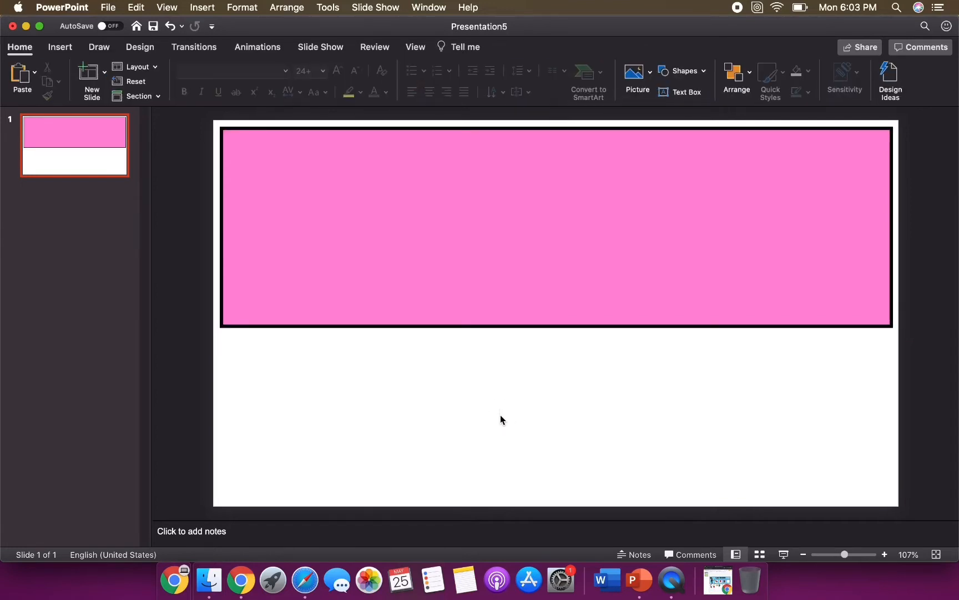
Draw a straight horizontal line about 13.07 inches long across the pink rectangle, slightly above its middle.
{"action": "left_click", "coordinate": [60, 47]}
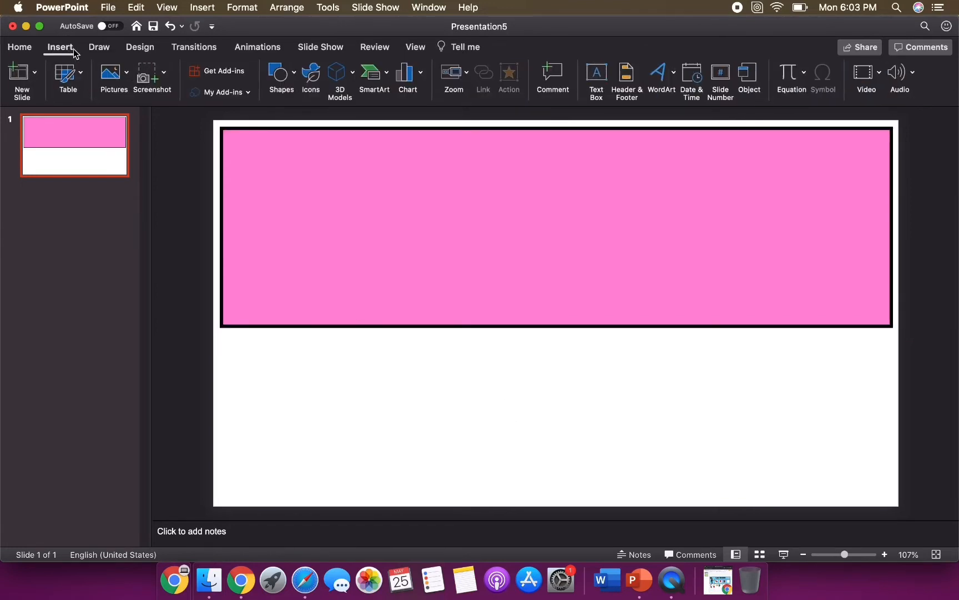
{"action": "left_click", "coordinate": [285, 88]}
{"action": "left_click", "coordinate": [301, 113]}
{"action": "mouse_move", "coordinate": [224, 199]}
{"action": "left_mouse_down"}
{"action": "mouse_move", "coordinate": [267, 208]}
{"action": "mouse_move", "coordinate": [544, 190]}
{"action": "mouse_move", "coordinate": [684, 203]}
{"action": "mouse_move", "coordinate": [891, 200]}
{"action": "left_mouse_up"}
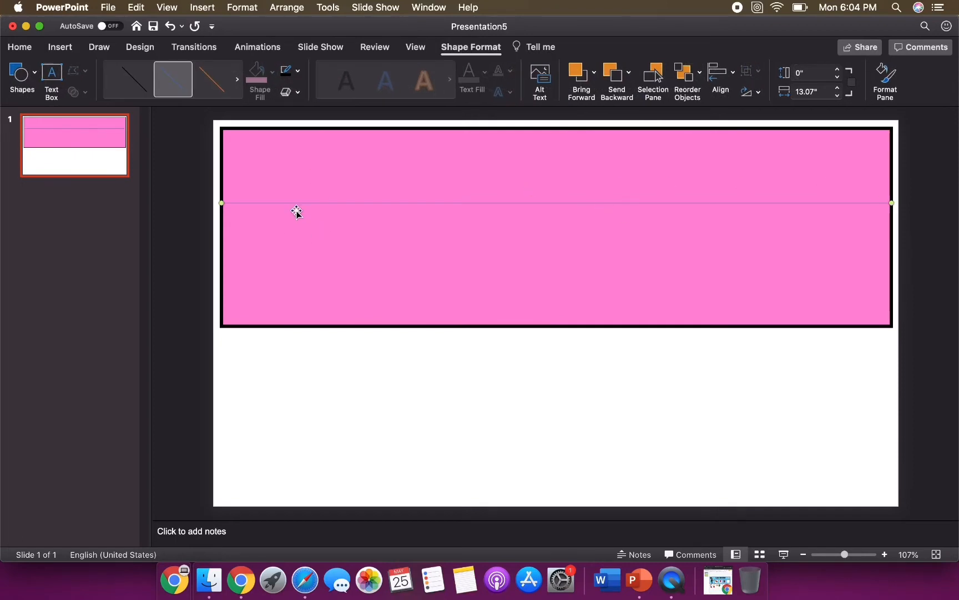
Make the horizontal dividing line black with a weight of 4½ pt.
{"action": "left_click", "coordinate": [298, 73]}
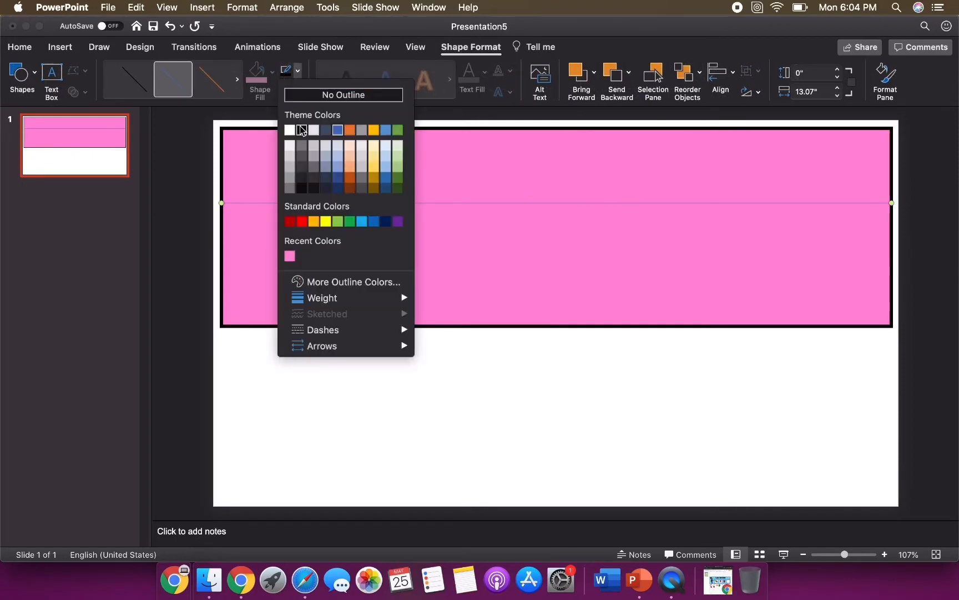
{"action": "left_click", "coordinate": [302, 130]}
{"action": "left_click", "coordinate": [299, 73]}
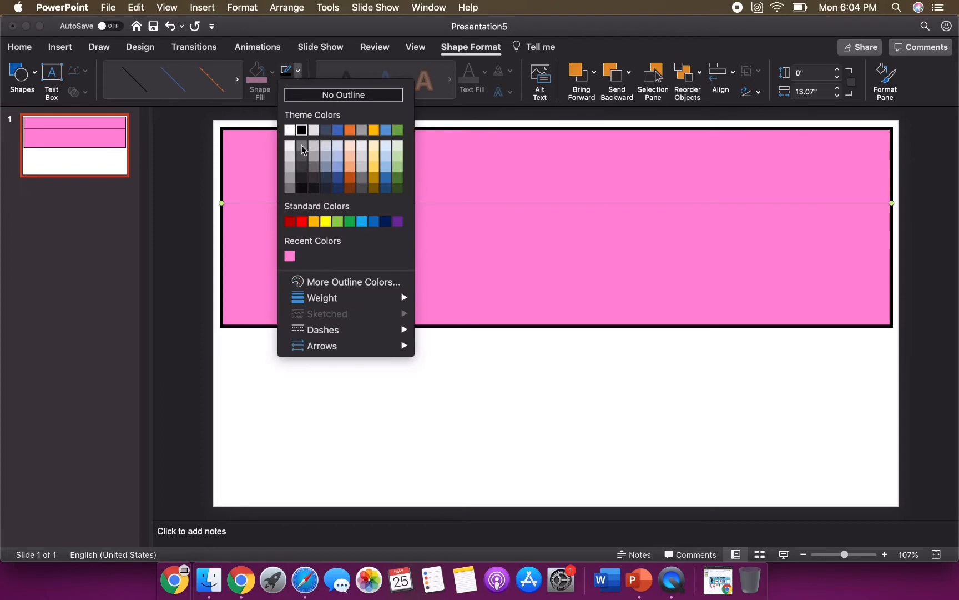
{"action": "mouse_move", "coordinate": [327, 298]}
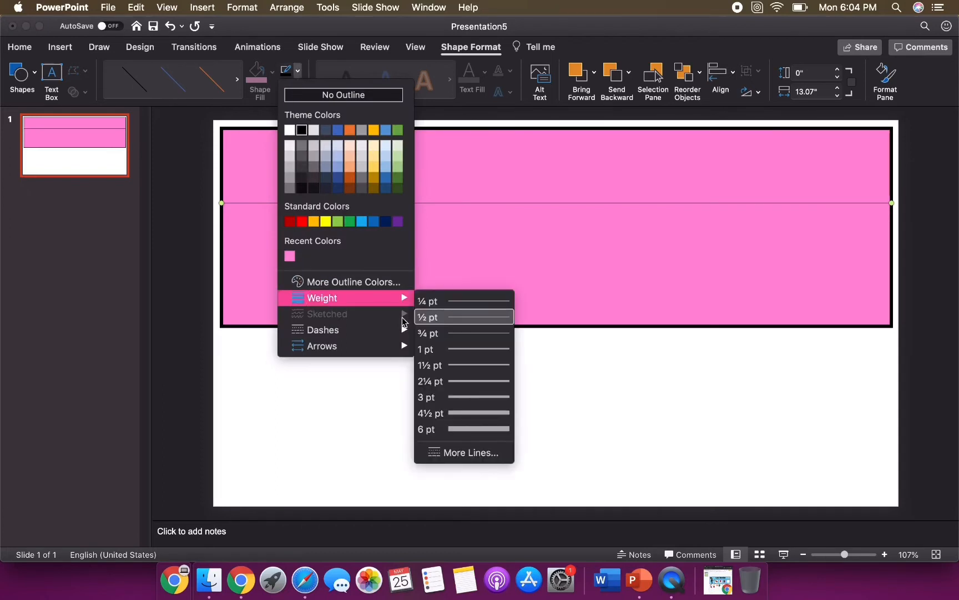
{"action": "left_click", "coordinate": [476, 413]}
{"action": "left_click", "coordinate": [476, 416]}
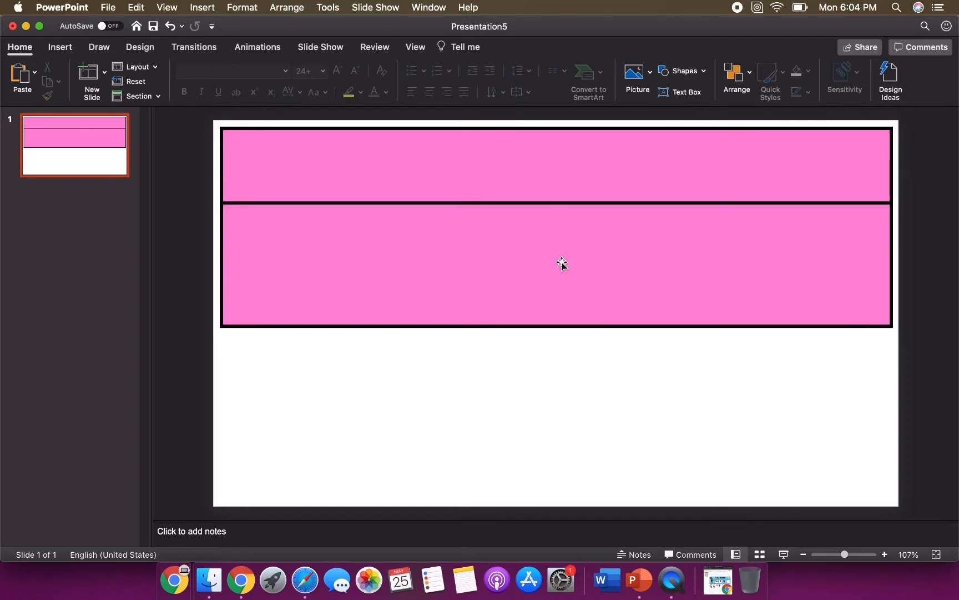
Draw a rectangle about 2.31 inches wide and 2 inches high in the lower pink section, slightly left of centre.
{"action": "left_click", "coordinate": [62, 48]}
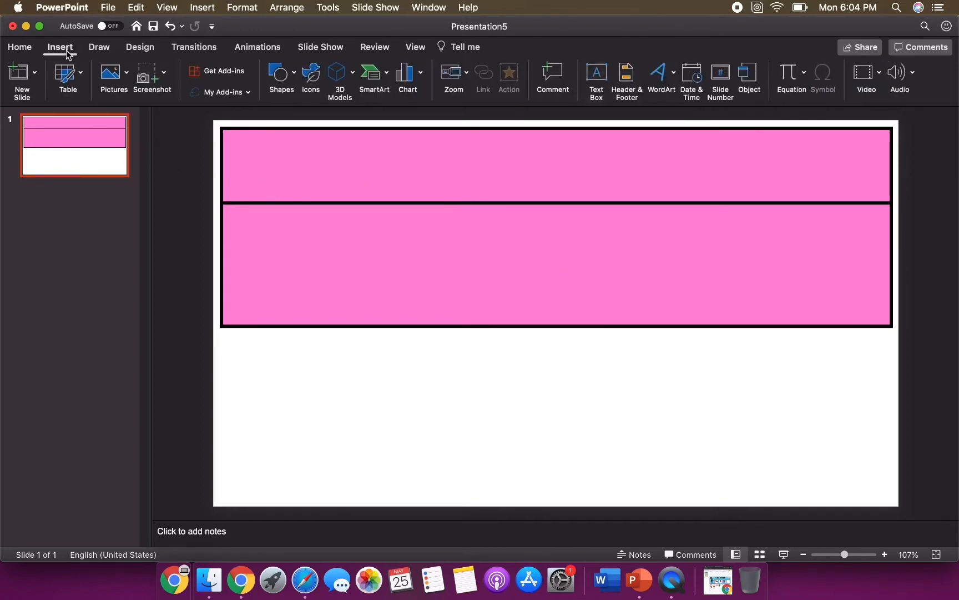
{"action": "left_click", "coordinate": [276, 71]}
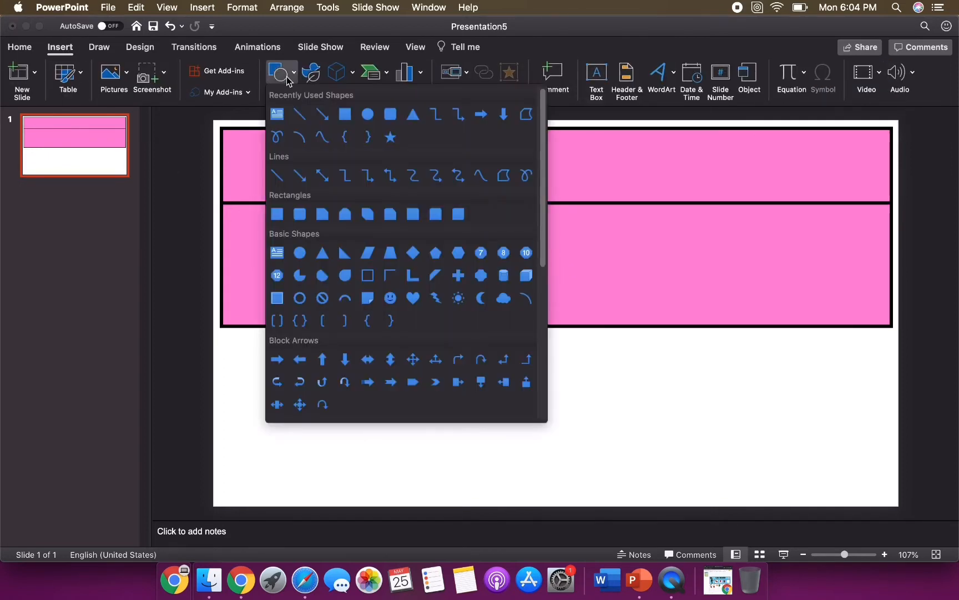
{"action": "left_click", "coordinate": [345, 118]}
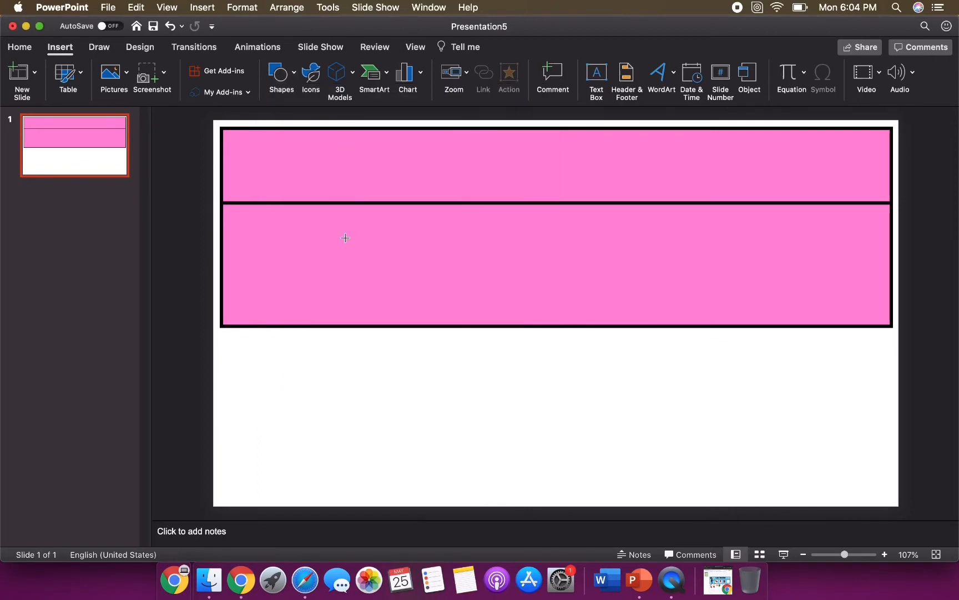
{"action": "mouse_move", "coordinate": [352, 221]}
{"action": "left_mouse_down"}
{"action": "mouse_move", "coordinate": [425, 276]}
{"action": "mouse_move", "coordinate": [434, 313]}
{"action": "mouse_move", "coordinate": [470, 310]}
{"action": "left_mouse_up"}
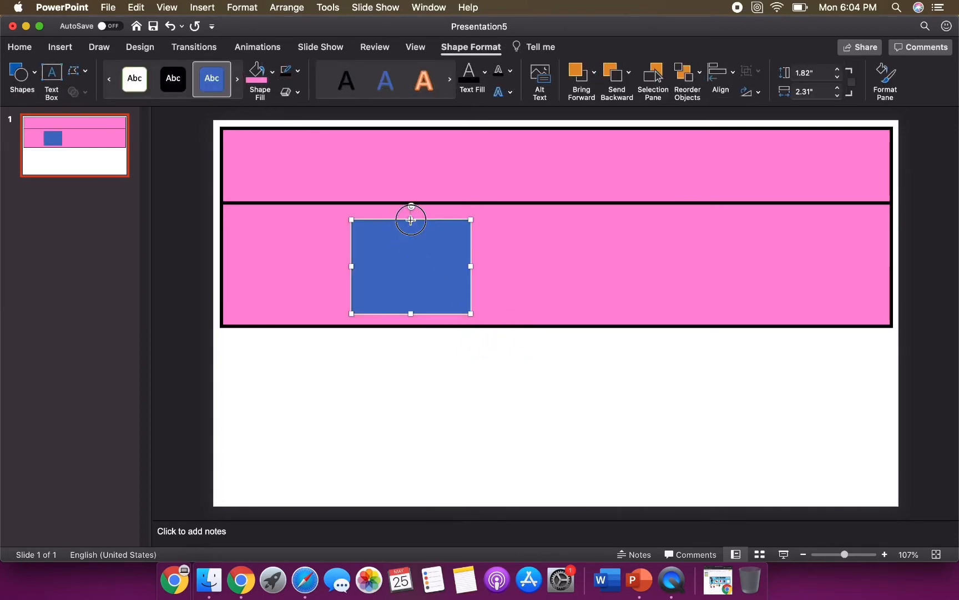
{"action": "left_click_drag", "start_coordinate": [410, 220], "coordinate": [411, 215]}
{"action": "left_click_drag", "start_coordinate": [410, 314], "coordinate": [411, 319]}
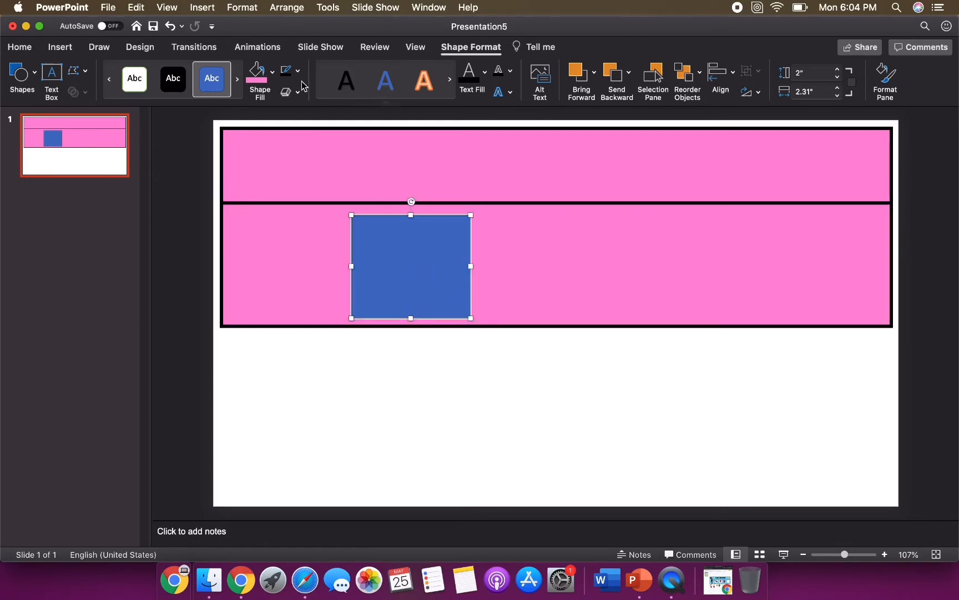
Fill the new rectangle with the standard light blue and remove its outline.
{"action": "left_click", "coordinate": [273, 72]}
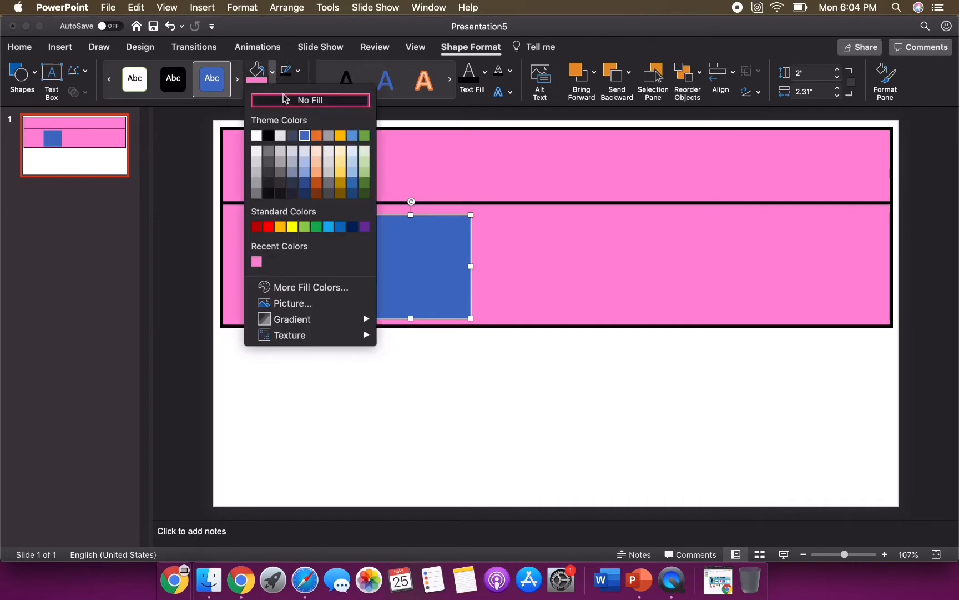
{"action": "left_click", "coordinate": [328, 226]}
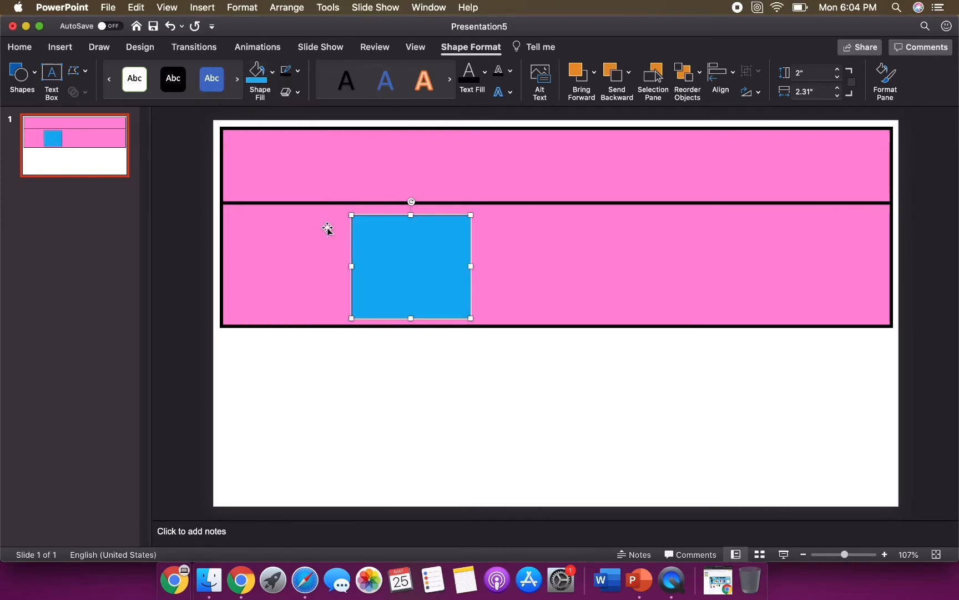
{"action": "left_click", "coordinate": [300, 78]}
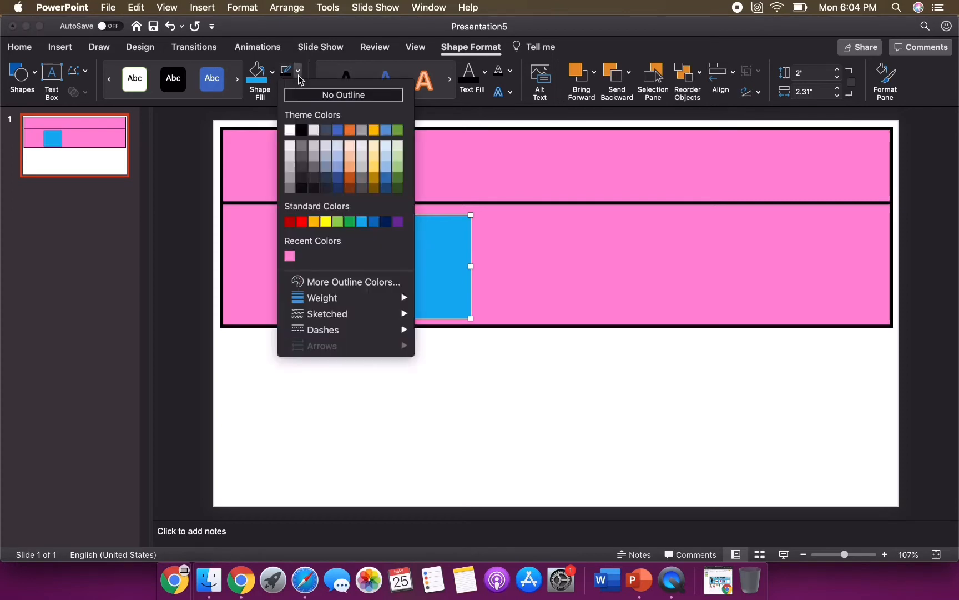
{"action": "left_click", "coordinate": [308, 94]}
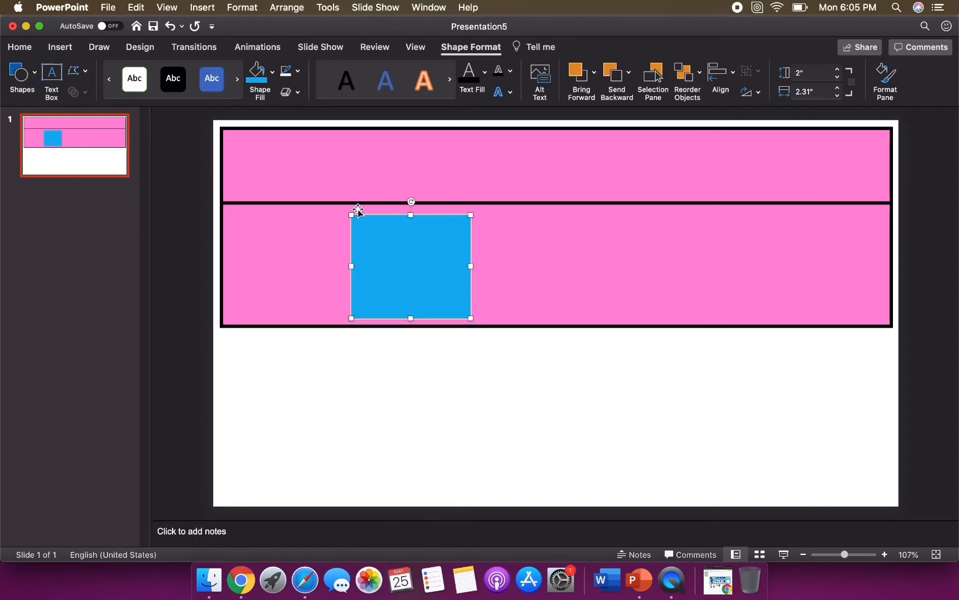
{"action": "left_click", "coordinate": [273, 71]}
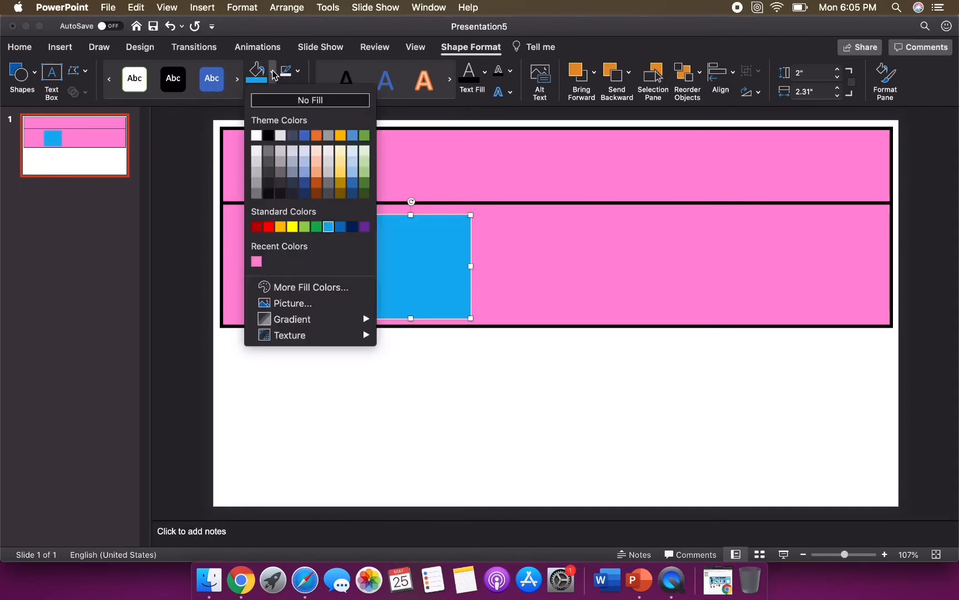
Draw a second rectangle about 2.07 by 1.78 inches inside the light blue one, leaving an even blue border around it.
{"action": "left_click", "coordinate": [60, 50]}
{"action": "double_click", "coordinate": [60, 50]}
{"action": "left_click", "coordinate": [60, 51]}
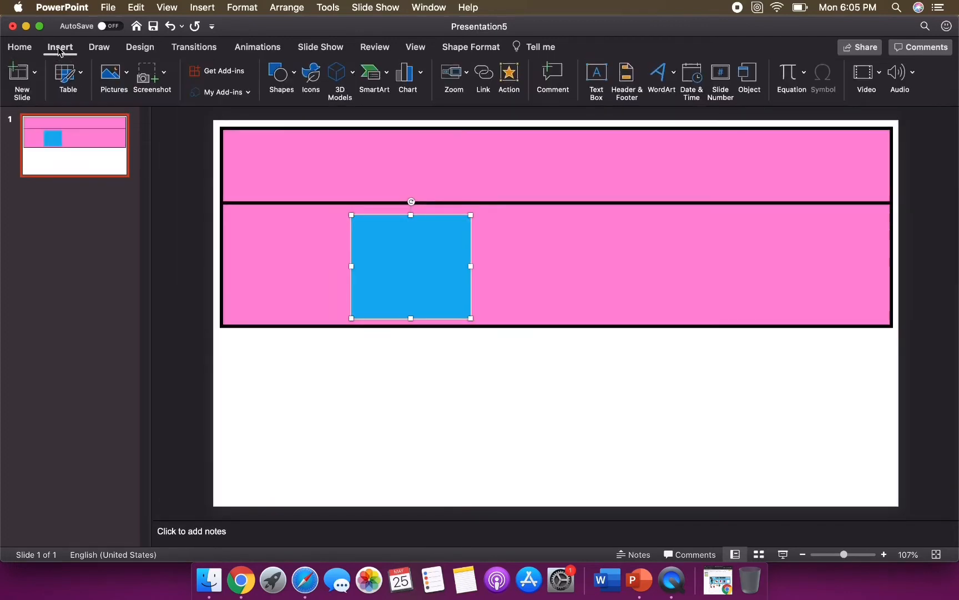
{"action": "left_click", "coordinate": [295, 77]}
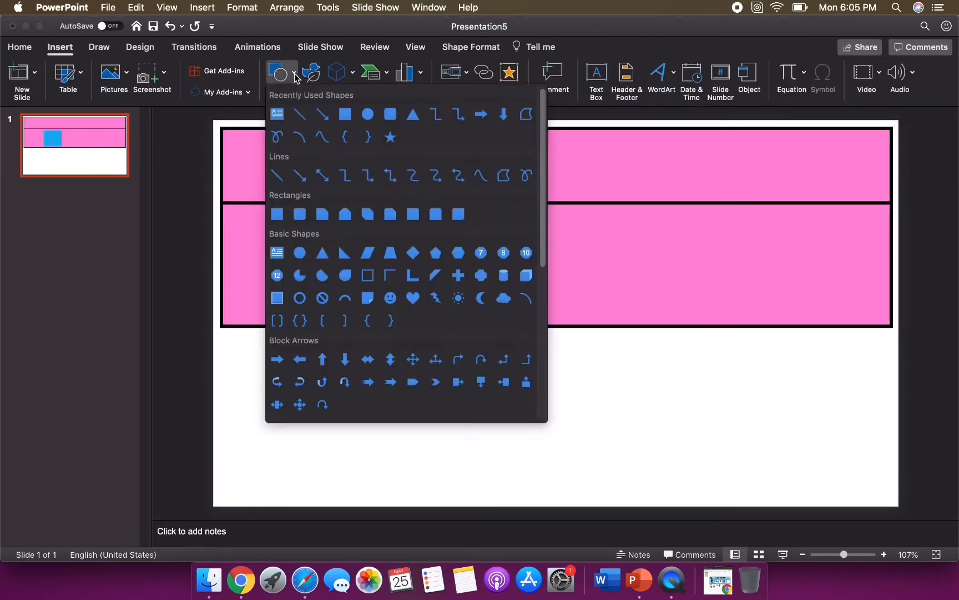
{"action": "left_click", "coordinate": [345, 114]}
{"action": "left_click_drag", "start_coordinate": [360, 224], "coordinate": [463, 309]}
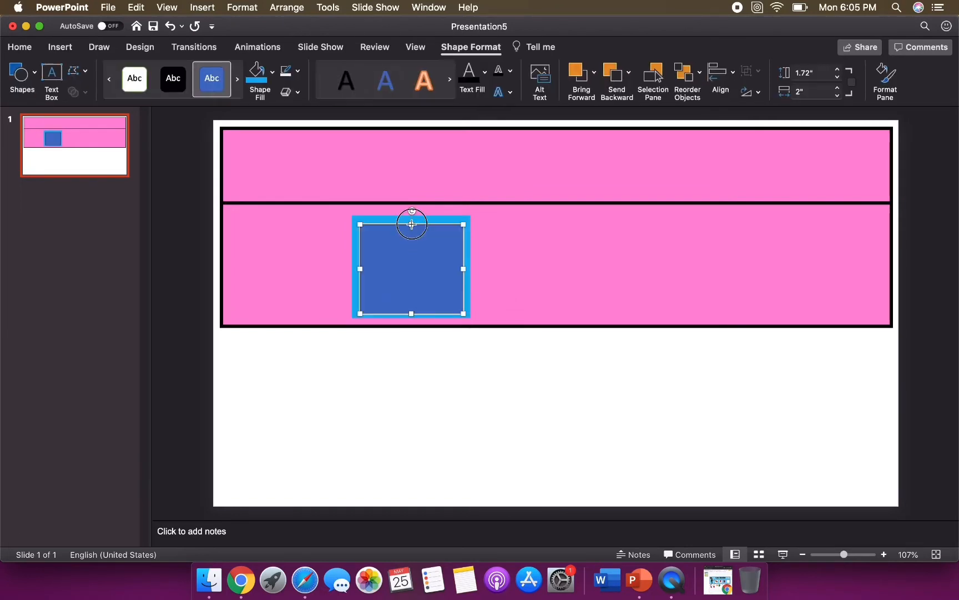
{"action": "left_click_drag", "start_coordinate": [411, 224], "coordinate": [411, 221]}
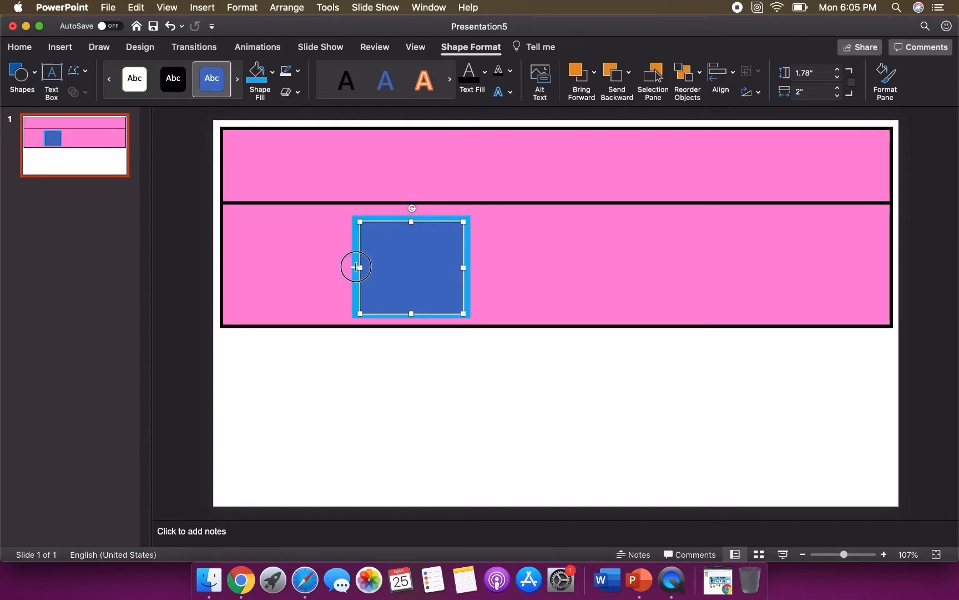
{"action": "left_click_drag", "start_coordinate": [361, 268], "coordinate": [357, 266]}
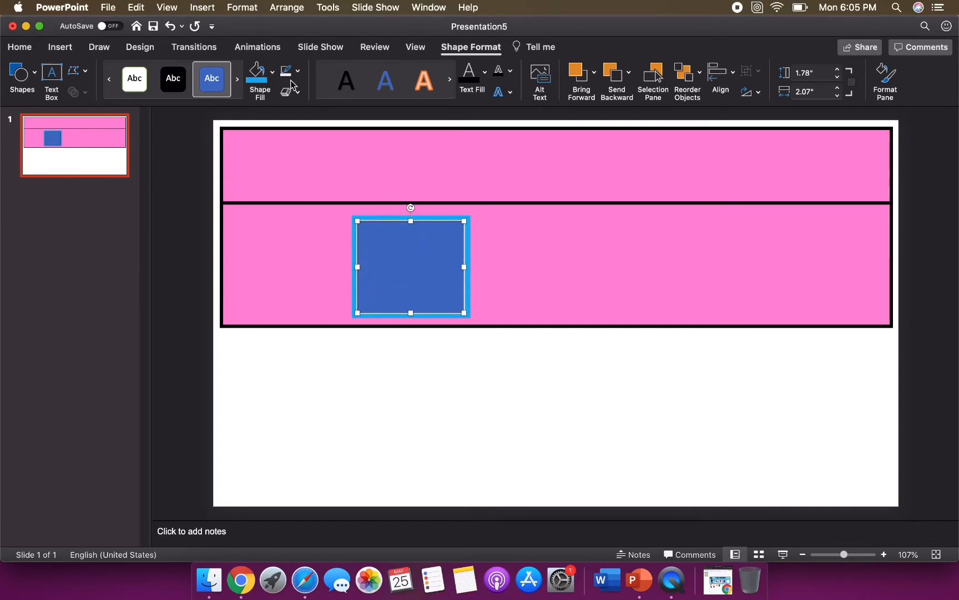
Fill the inner rectangle with white and give it the darkest blue theme colour as its outline.
{"action": "left_click", "coordinate": [272, 72]}
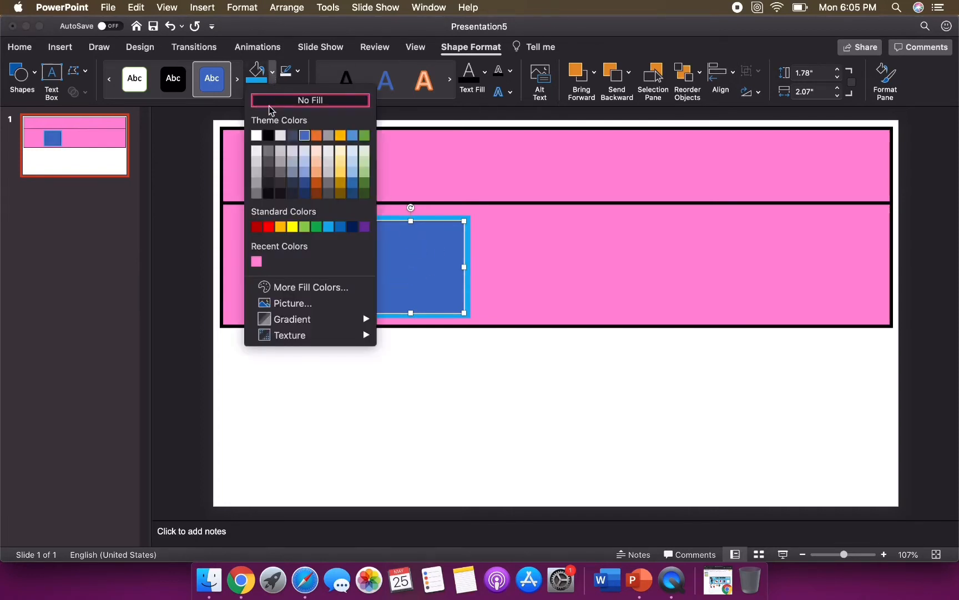
{"action": "left_click", "coordinate": [256, 135]}
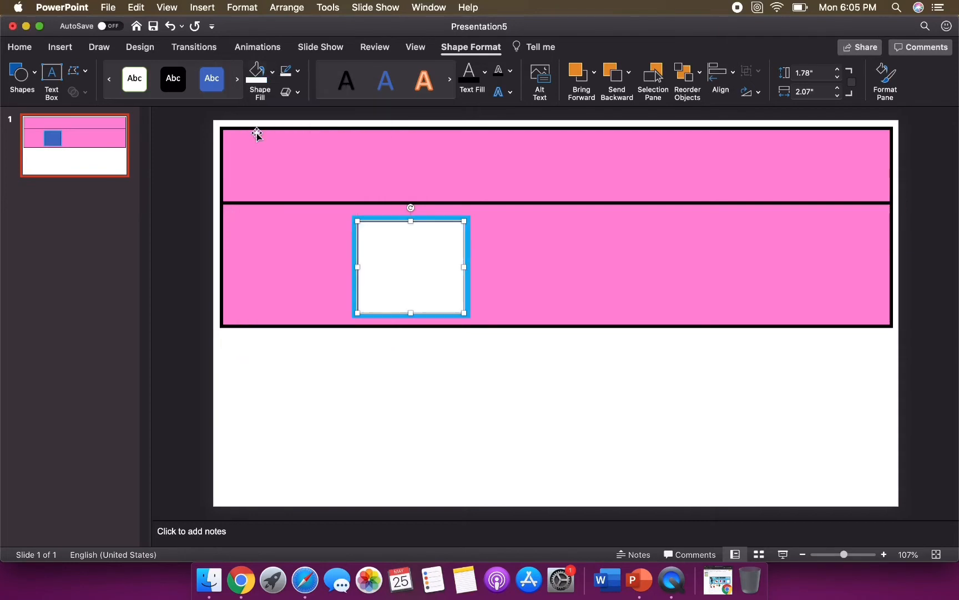
{"action": "left_click", "coordinate": [298, 71]}
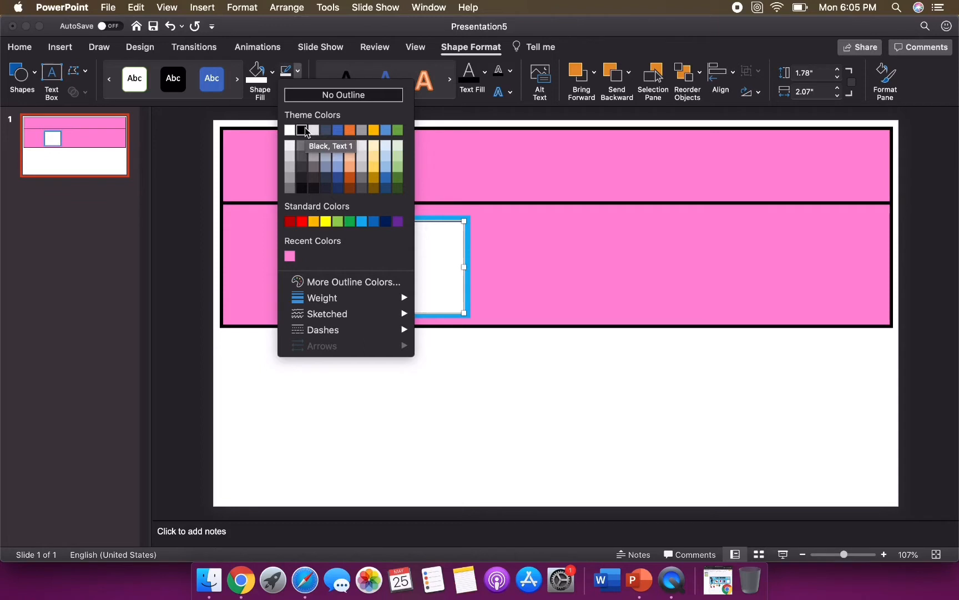
{"action": "left_click", "coordinate": [339, 188]}
{"action": "left_click", "coordinate": [475, 410]}
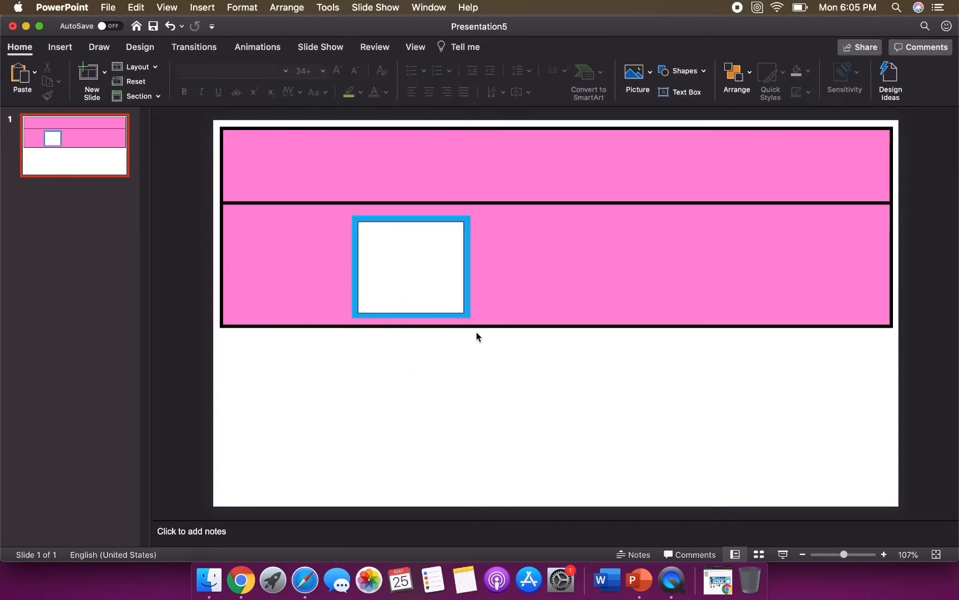
Set the white rectangle's outline weight to 1½ pt.
{"action": "left_click", "coordinate": [422, 223]}
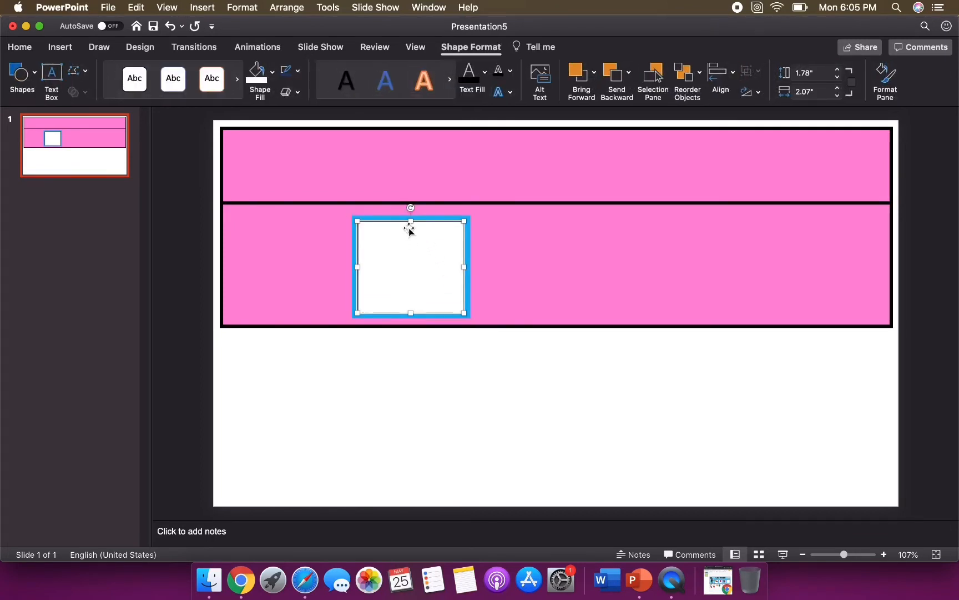
{"action": "left_click", "coordinate": [298, 72]}
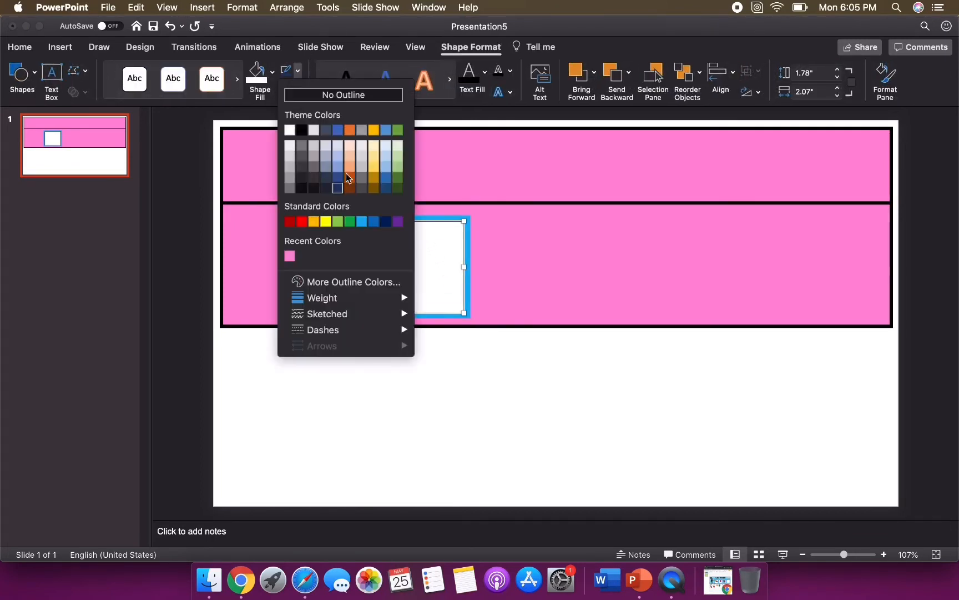
{"action": "mouse_move", "coordinate": [329, 300]}
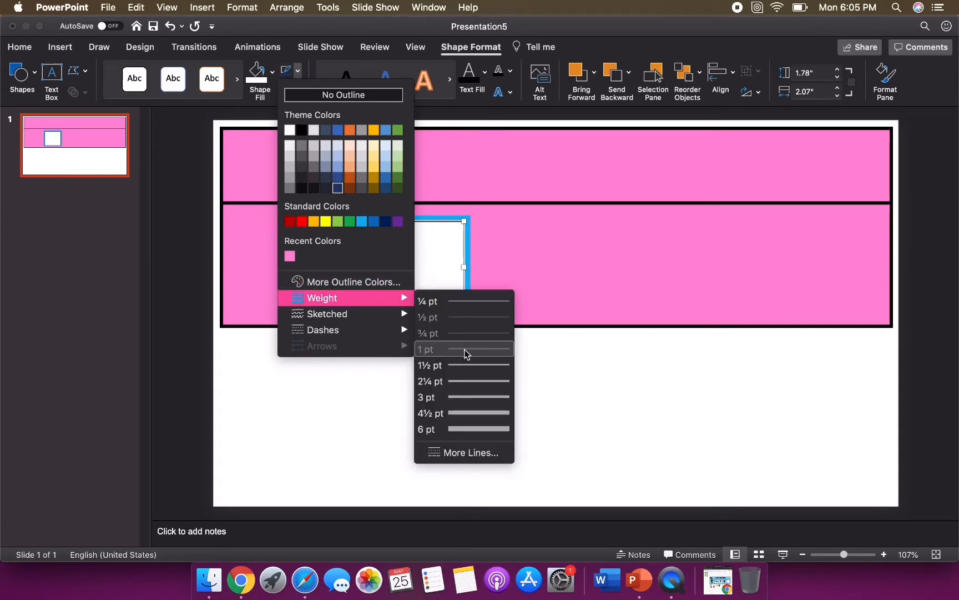
{"action": "left_click", "coordinate": [457, 367]}
{"action": "left_click", "coordinate": [463, 375]}
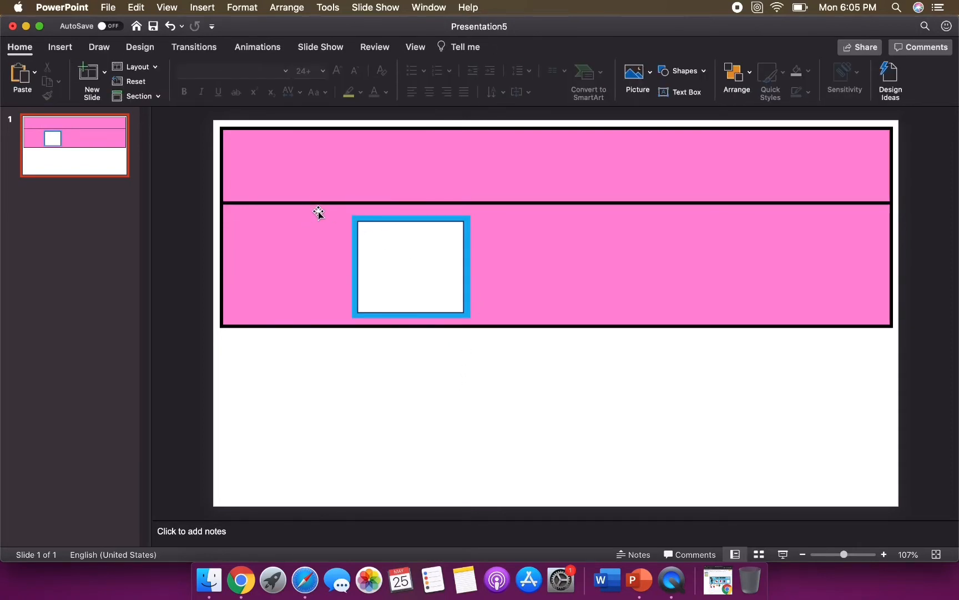
Select the light blue and white rectangles together and group them into one framed box.
{"action": "left_click_drag", "start_coordinate": [467, 337], "coordinate": [334, 201]}
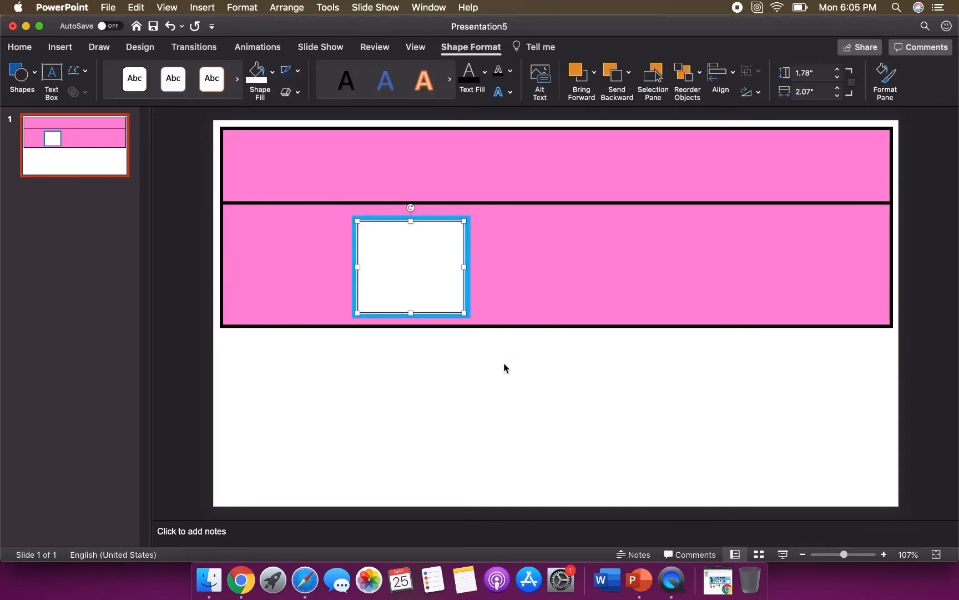
{"action": "left_click_drag", "start_coordinate": [471, 338], "coordinate": [330, 199]}
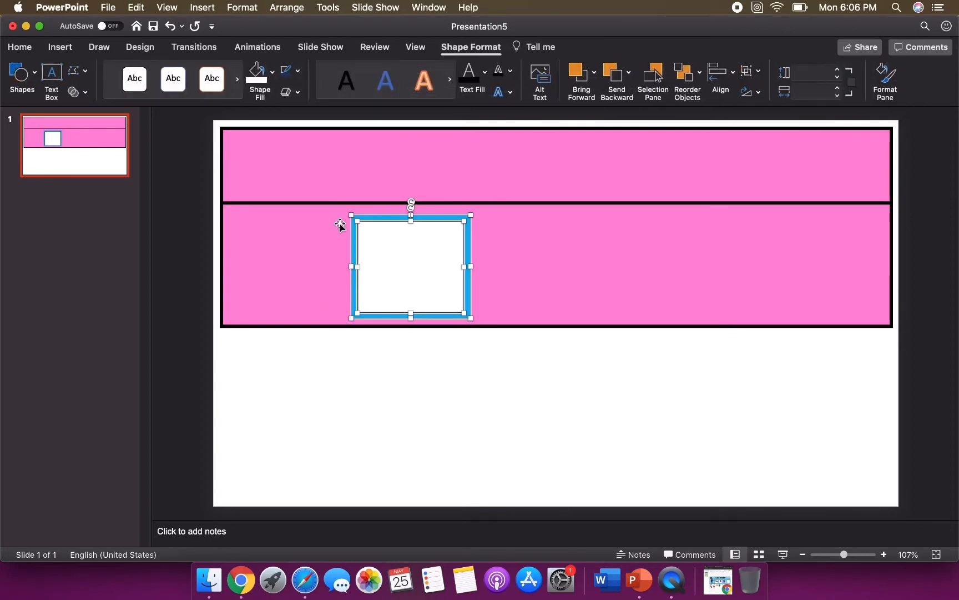
{"action": "right_click", "coordinate": [397, 251]}
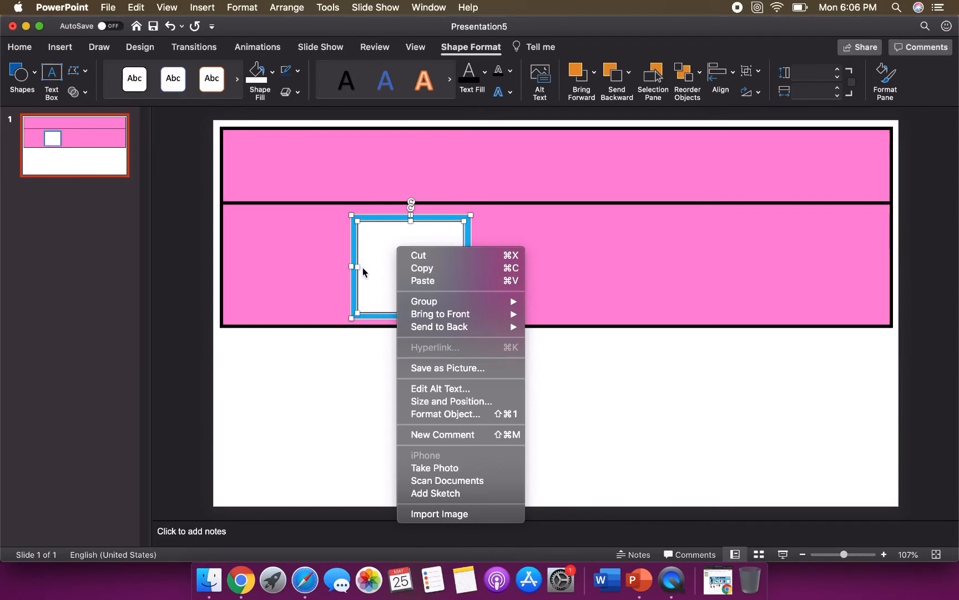
{"action": "mouse_move", "coordinate": [436, 314]}
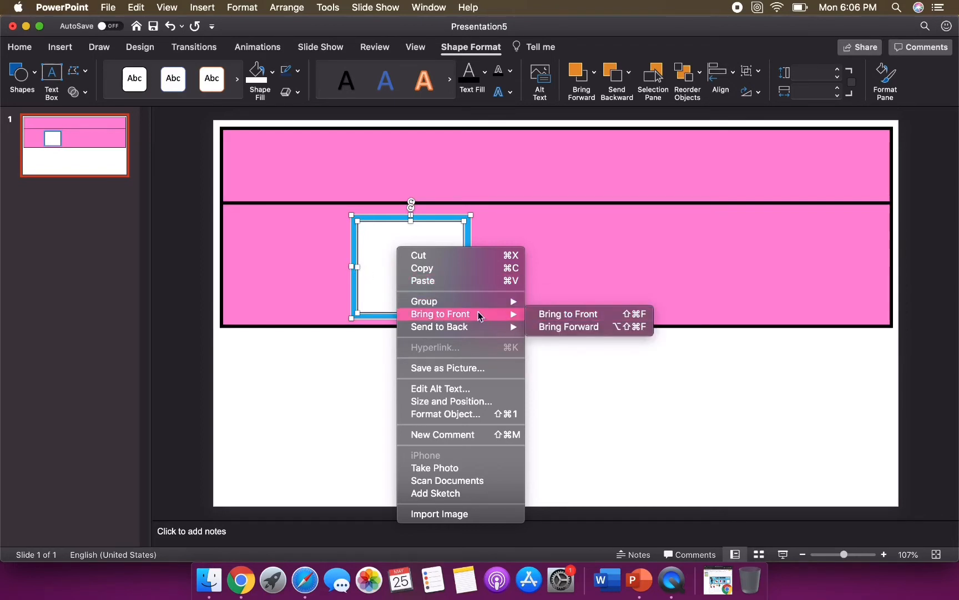
{"action": "left_click", "coordinate": [553, 301]}
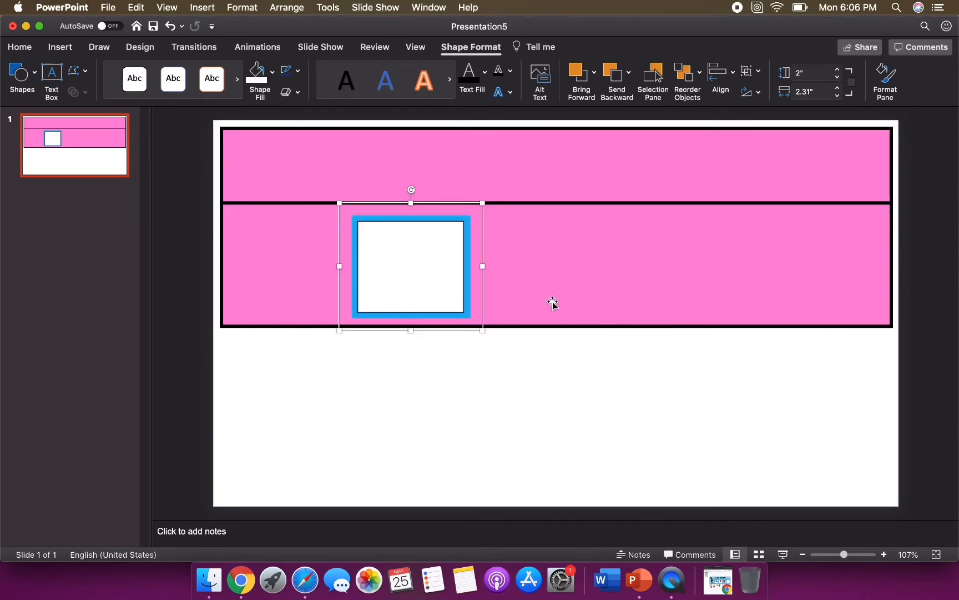
Duplicate the framed box and place the copy level with the original, just to its right with a small gap.
{"action": "key", "text": "super+c"}
{"action": "key", "text": "super+v"}
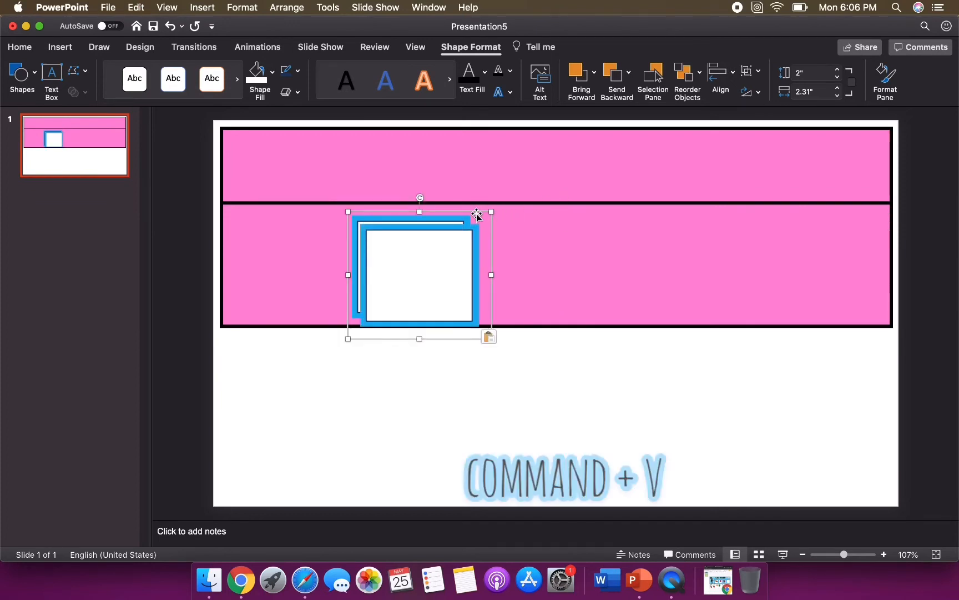
{"action": "left_click_drag", "start_coordinate": [478, 212], "coordinate": [603, 204]}
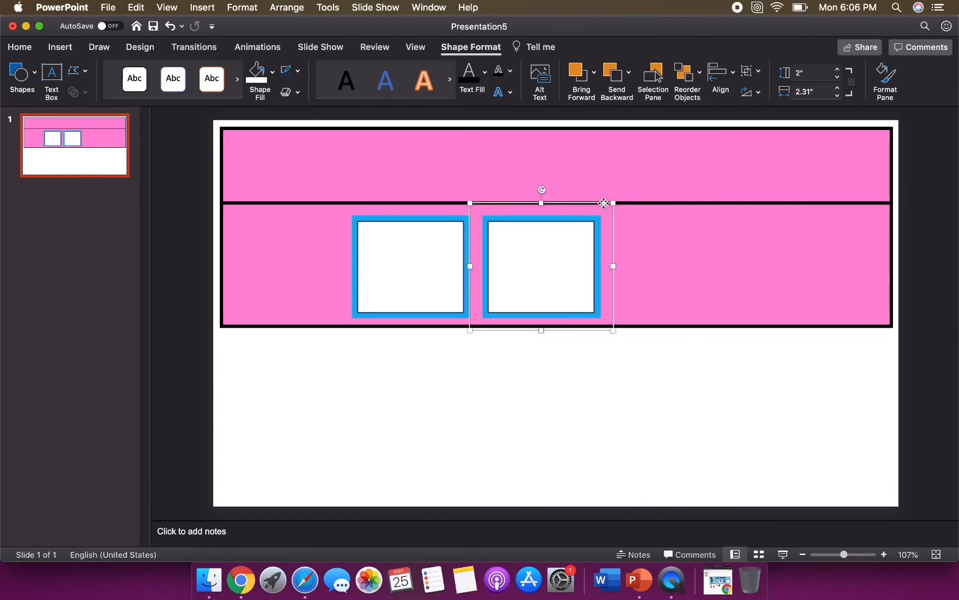
{"action": "key", "text": "Right"}
{"action": "key", "text": "Right"}
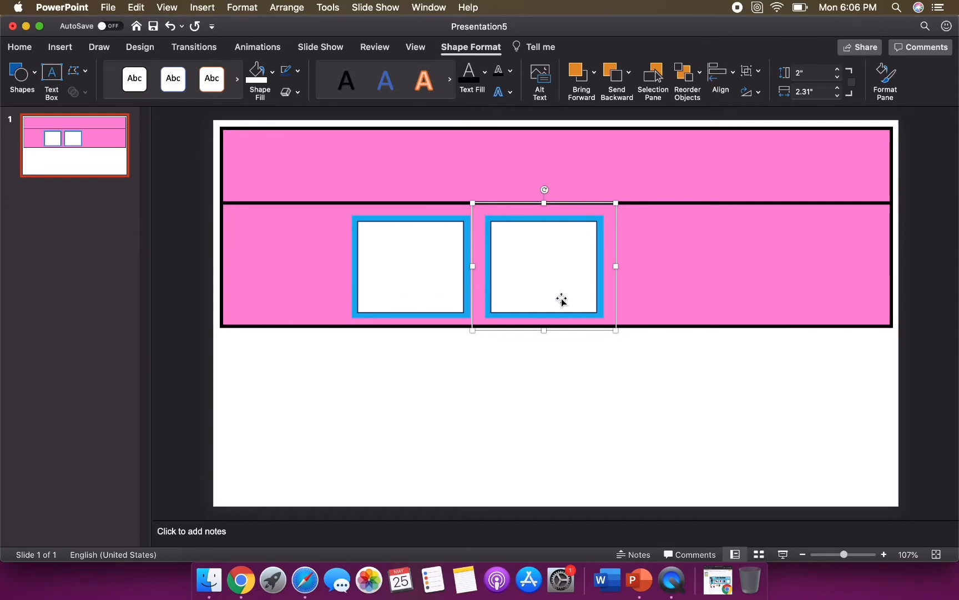
Paste two more copies of the framed box and align them to the right, completing an evenly spaced row of four.
{"action": "key", "text": "super+v"}
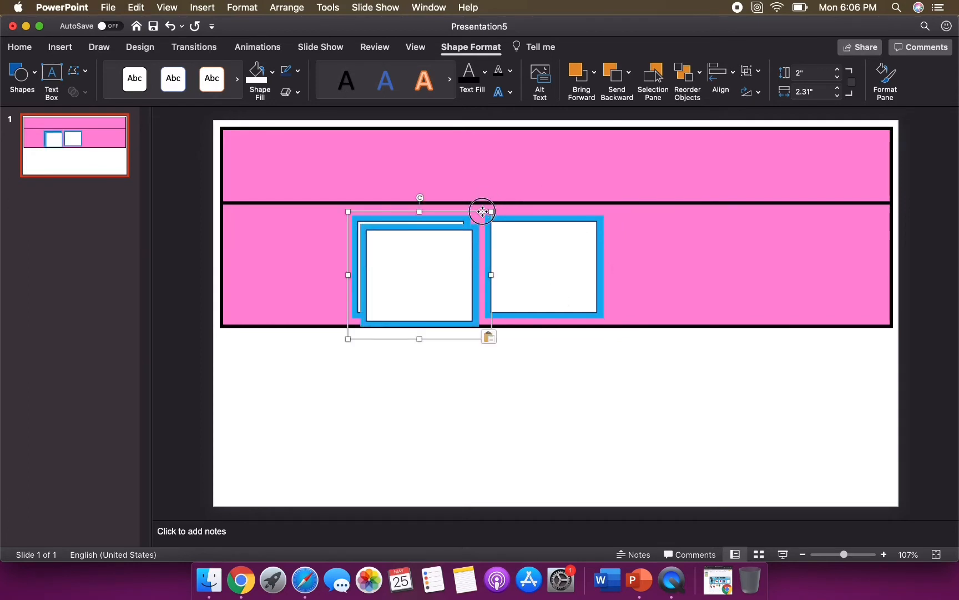
{"action": "left_click_drag", "start_coordinate": [483, 212], "coordinate": [729, 203]}
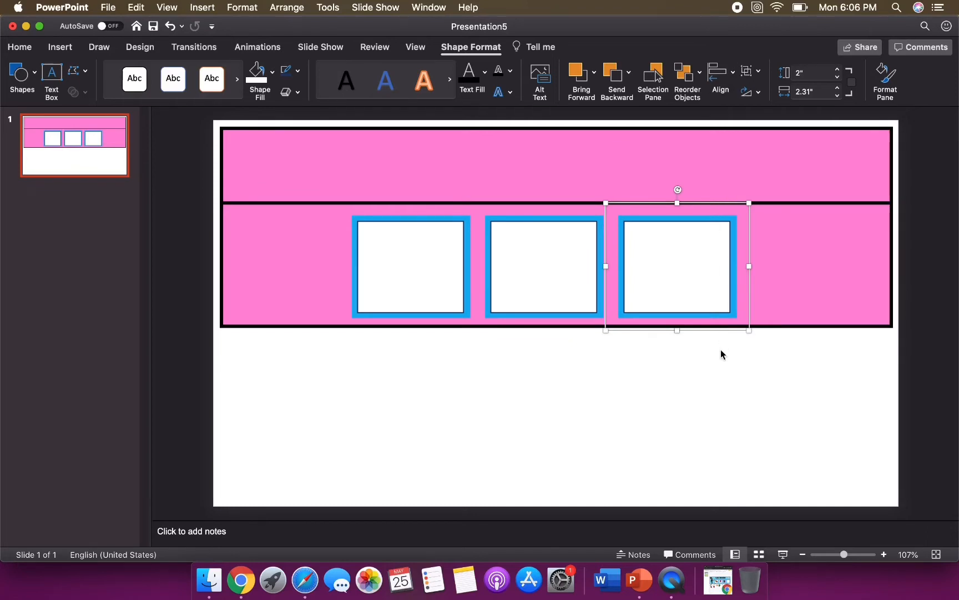
{"action": "key", "text": "super+v"}
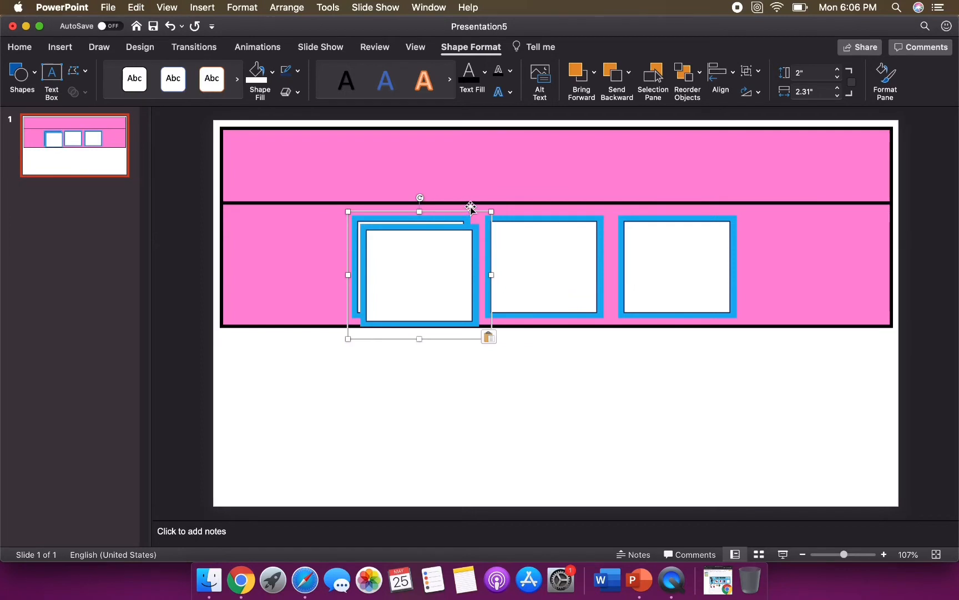
{"action": "left_click_drag", "start_coordinate": [472, 215], "coordinate": [838, 205]}
{"action": "left_click", "coordinate": [833, 204]}
{"action": "left_click", "coordinate": [822, 223]}
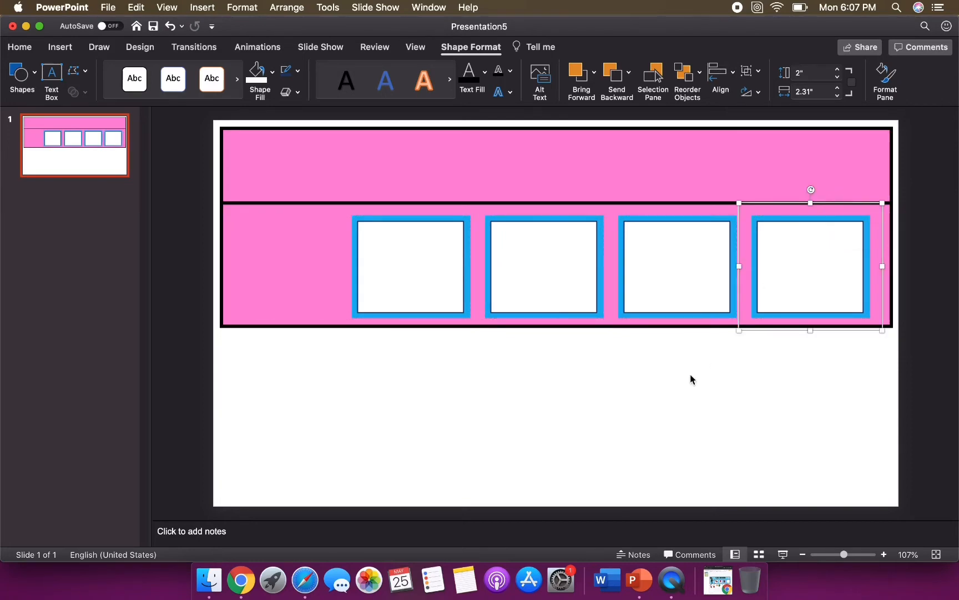
{"action": "left_click", "coordinate": [675, 389]}
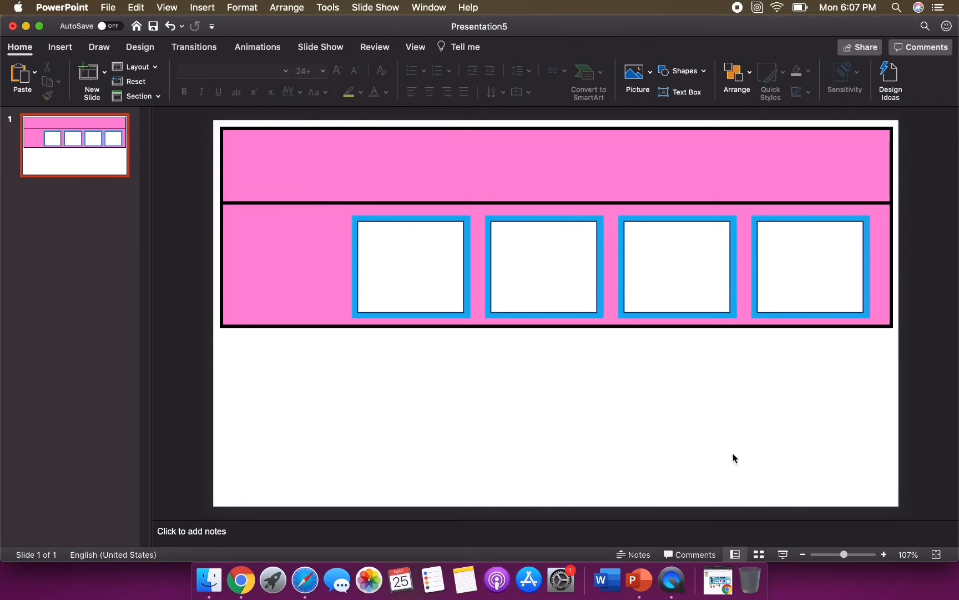
{"action": "left_click", "coordinate": [885, 360]}
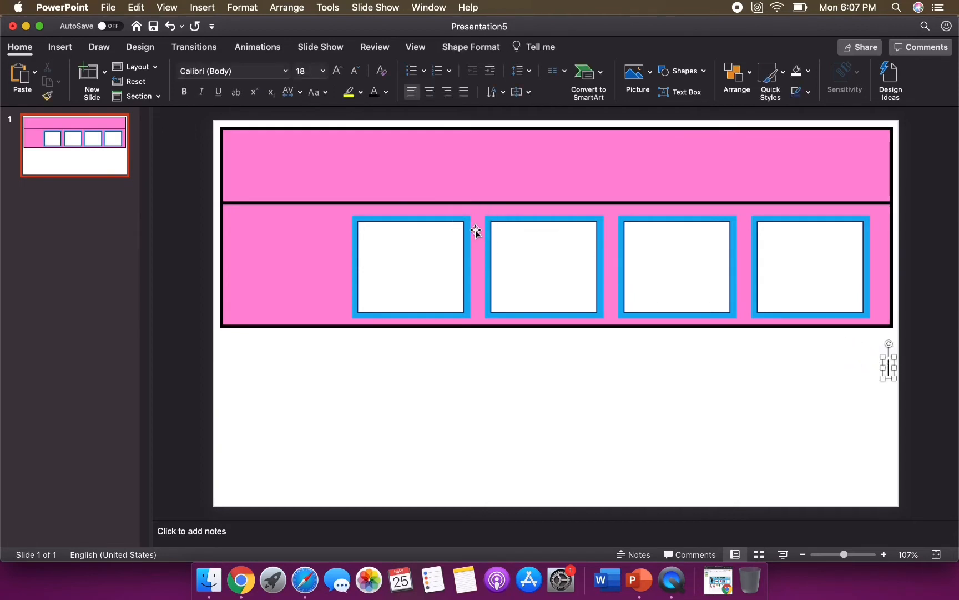
{"action": "left_click", "coordinate": [891, 359]}
{"action": "key", "text": "Delete"}
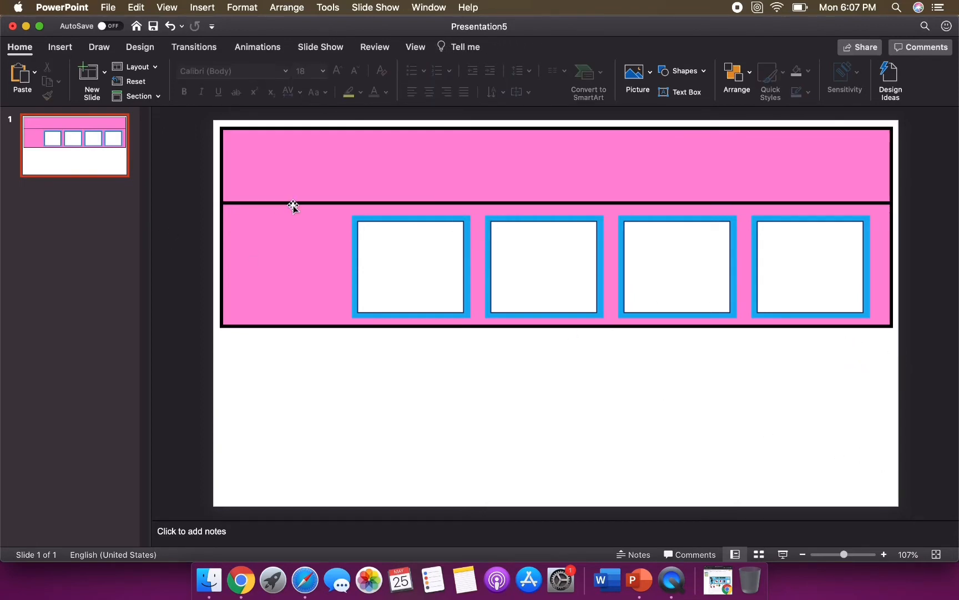
{"action": "left_click_drag", "start_coordinate": [316, 204], "coordinate": [358, 218]}
{"action": "left_click", "coordinate": [169, 26]}
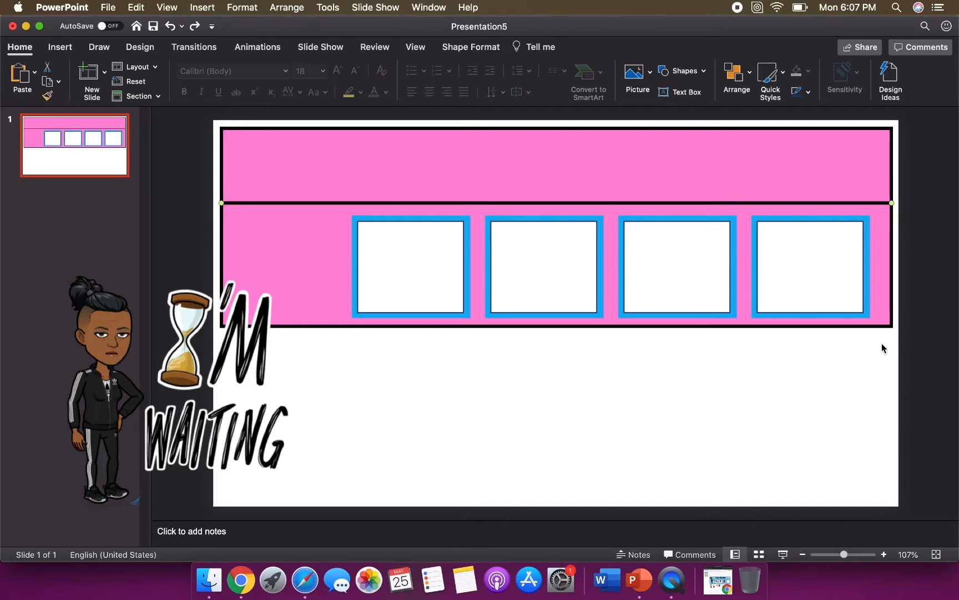
{"action": "left_click_drag", "start_coordinate": [883, 344], "coordinate": [672, 309]}
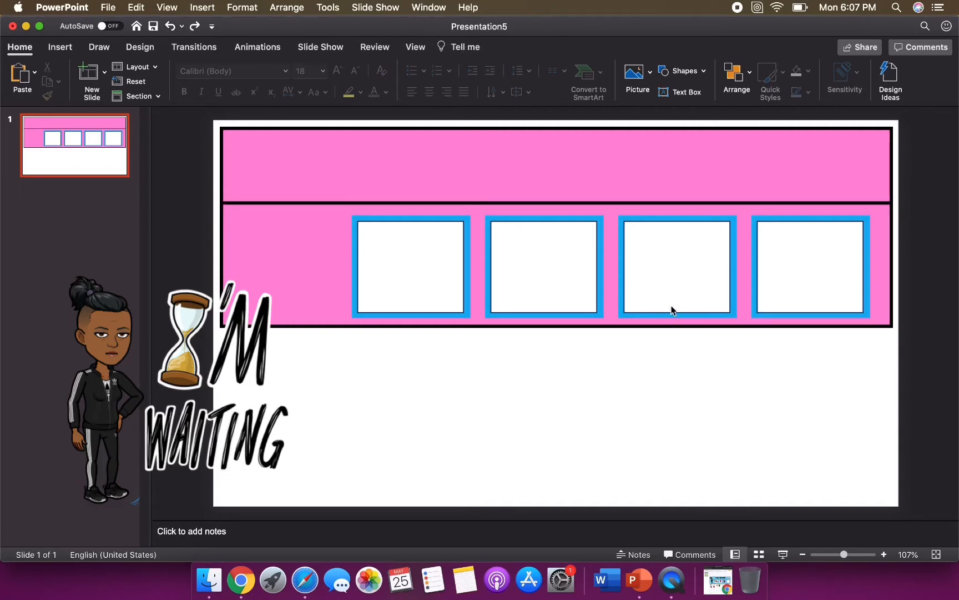
{"action": "left_click", "coordinate": [671, 310]}
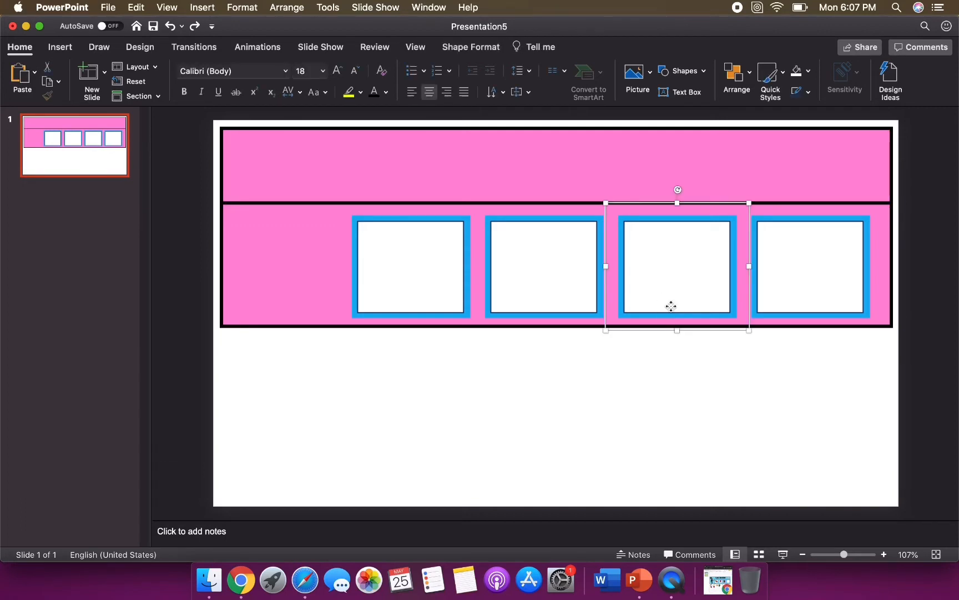
{"action": "left_click_drag", "start_coordinate": [861, 357], "coordinate": [328, 231]}
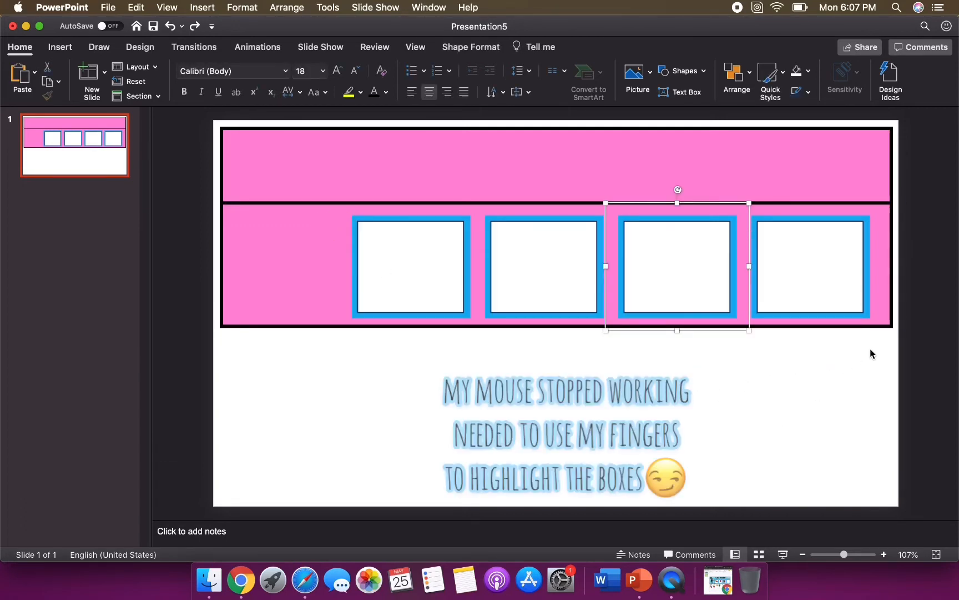
Select all four framed boxes together and group them into a single object.
{"action": "left_click_drag", "start_coordinate": [875, 341], "coordinate": [325, 197]}
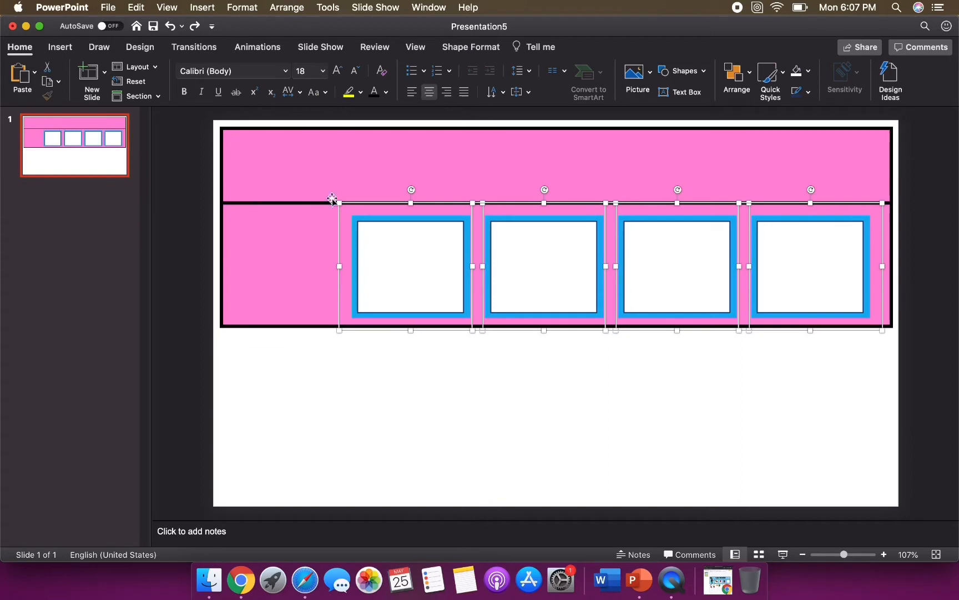
{"action": "right_click", "coordinate": [416, 261]}
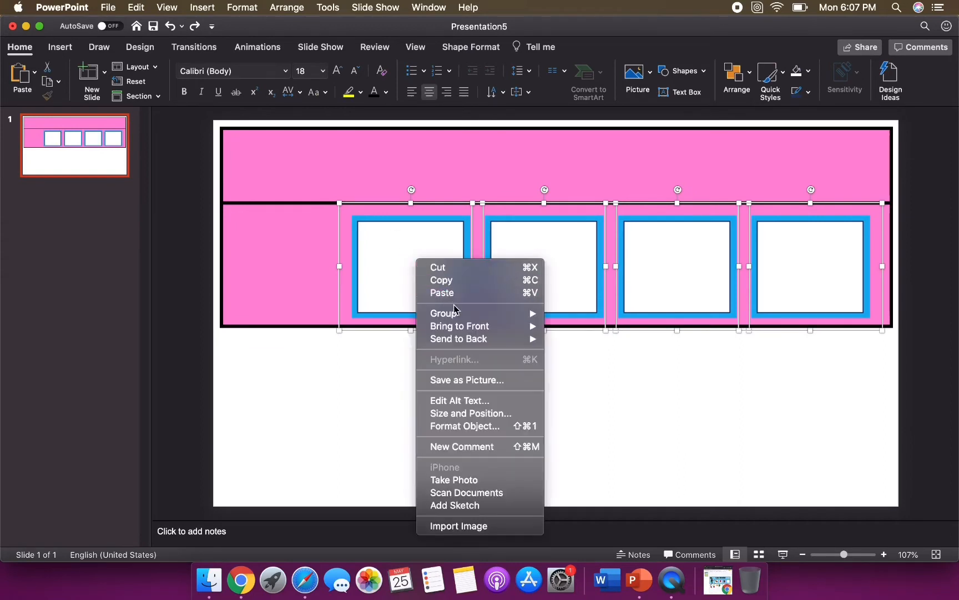
{"action": "mouse_move", "coordinate": [454, 311]}
{"action": "left_click", "coordinate": [572, 318]}
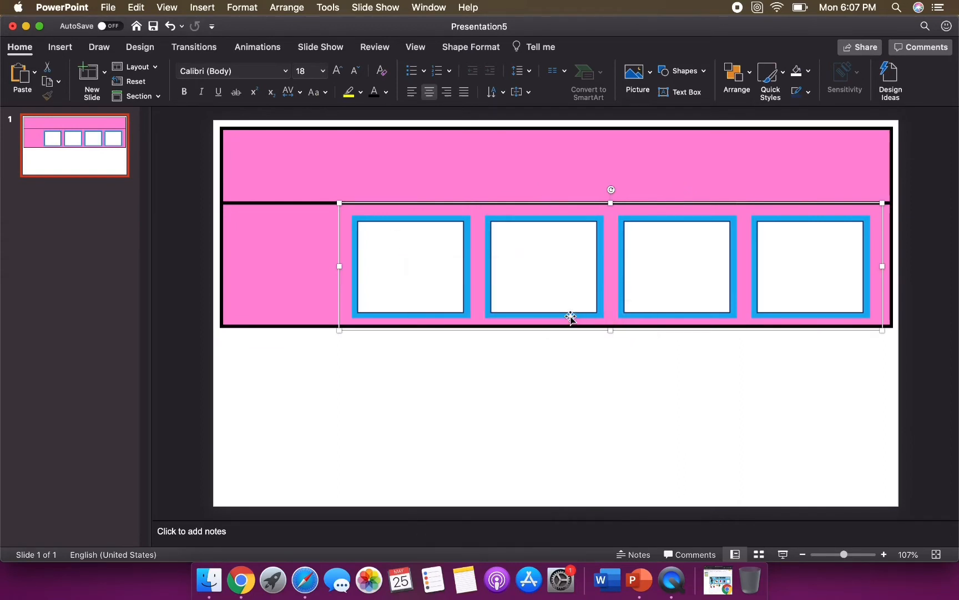
Nudge the grouped row of boxes to the right until it sits just inside the pink panel's right border.
{"action": "key", "text": "Right"}
{"action": "key", "text": "Right"}
{"action": "key", "text": "Right"}
{"action": "key", "text": "Right"}
{"action": "key", "text": "Right"}
{"action": "key", "text": "Right"}
{"action": "key", "text": "Right"}
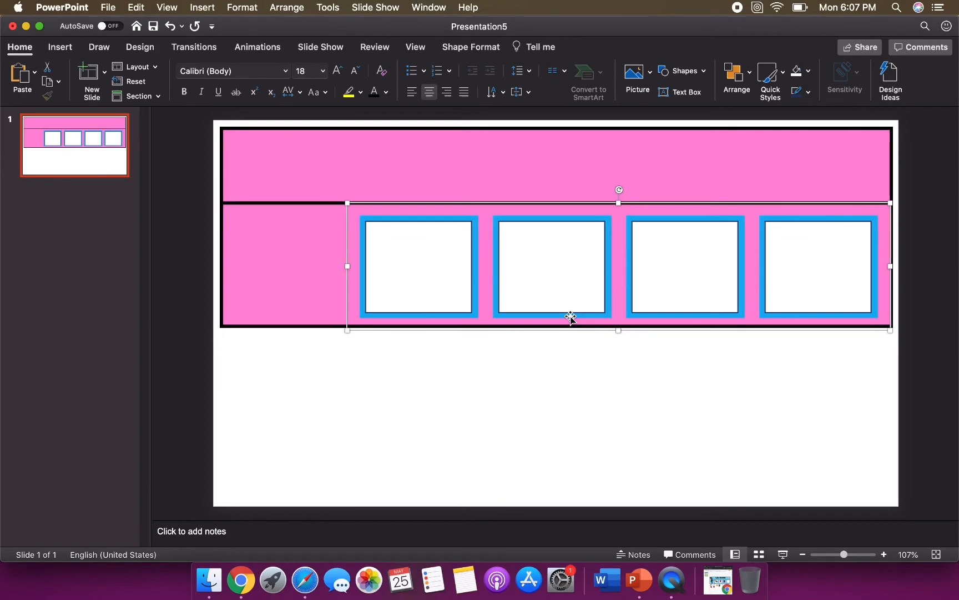
{"action": "key", "text": "Right"}
{"action": "key", "text": "Right"}
{"action": "key", "text": "Right"}
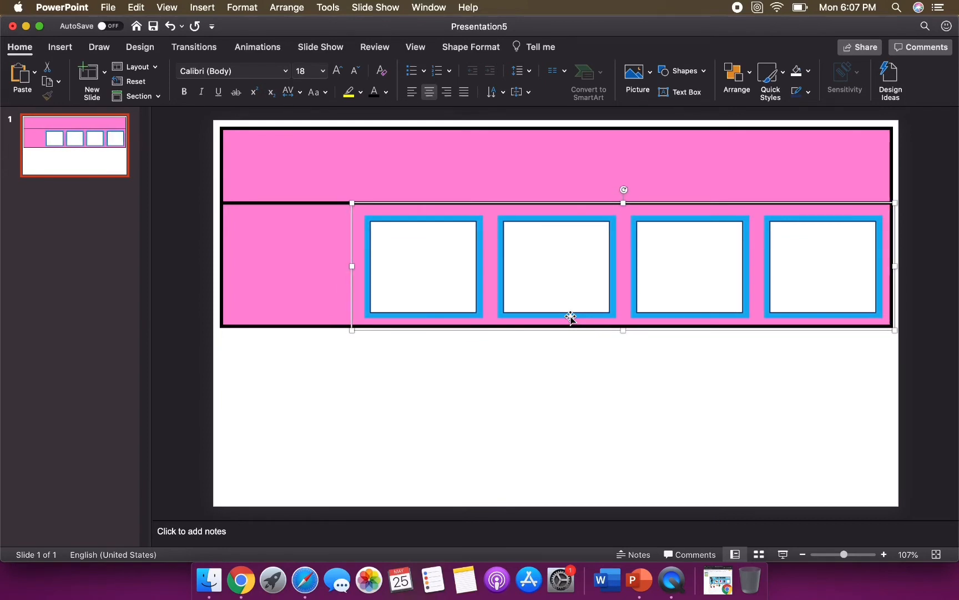
{"action": "key", "text": "Right"}
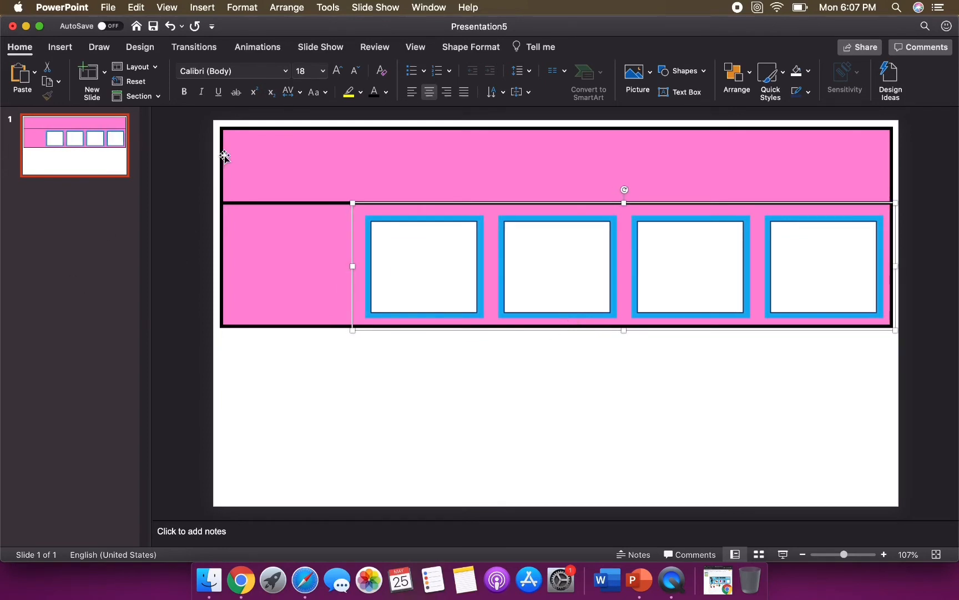
{"action": "left_click", "coordinate": [316, 165]}
{"action": "left_click", "coordinate": [364, 373]}
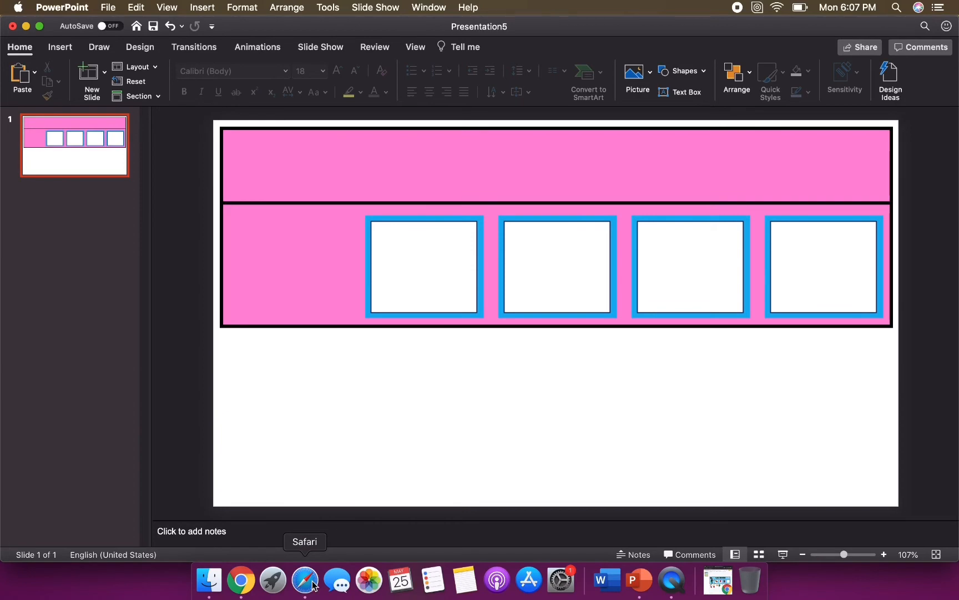
Switch to Chrome and search the Bitmoji extension for "ice".
{"action": "left_click", "coordinate": [247, 583]}
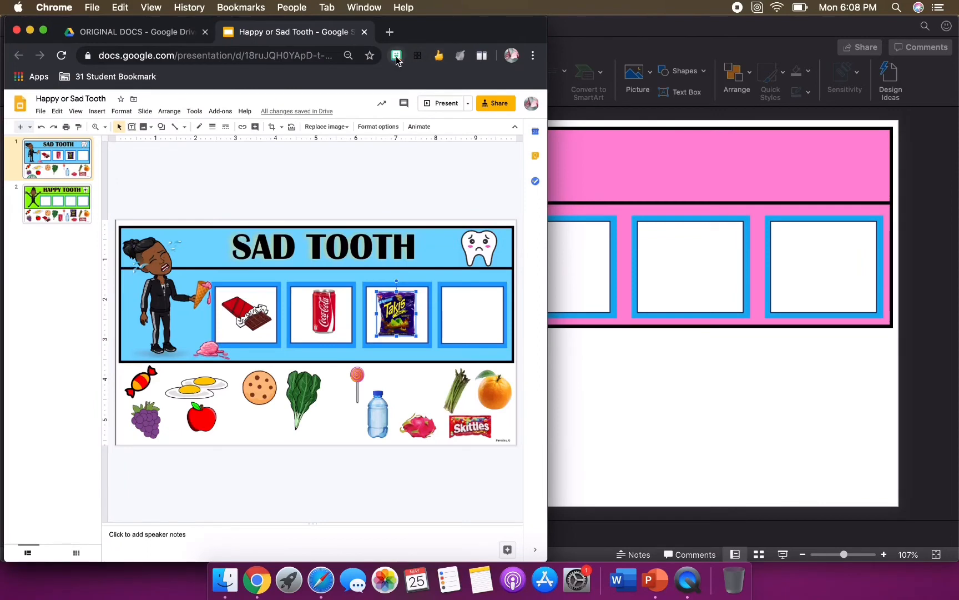
{"action": "left_click", "coordinate": [396, 56]}
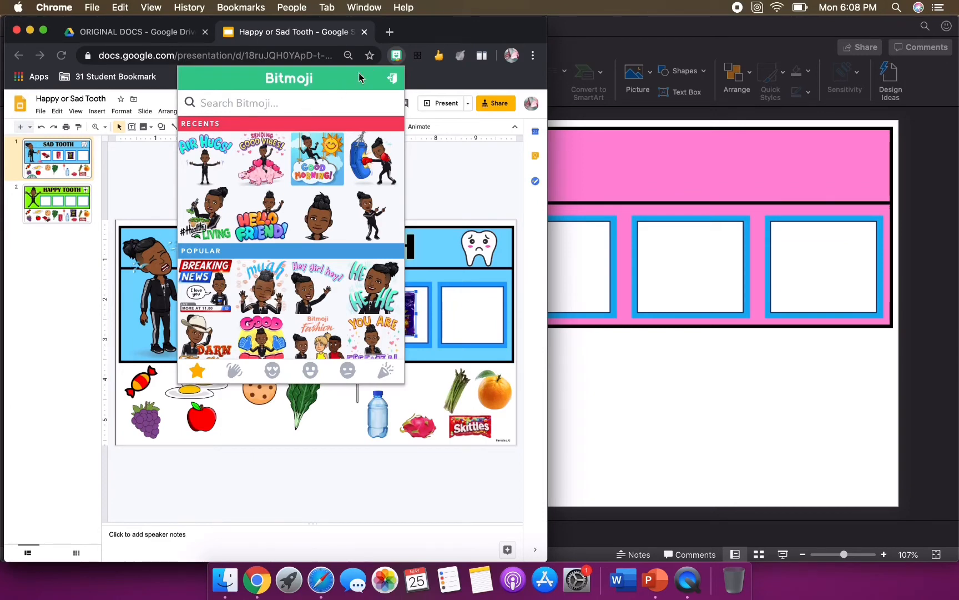
{"action": "type", "text": "icr"}
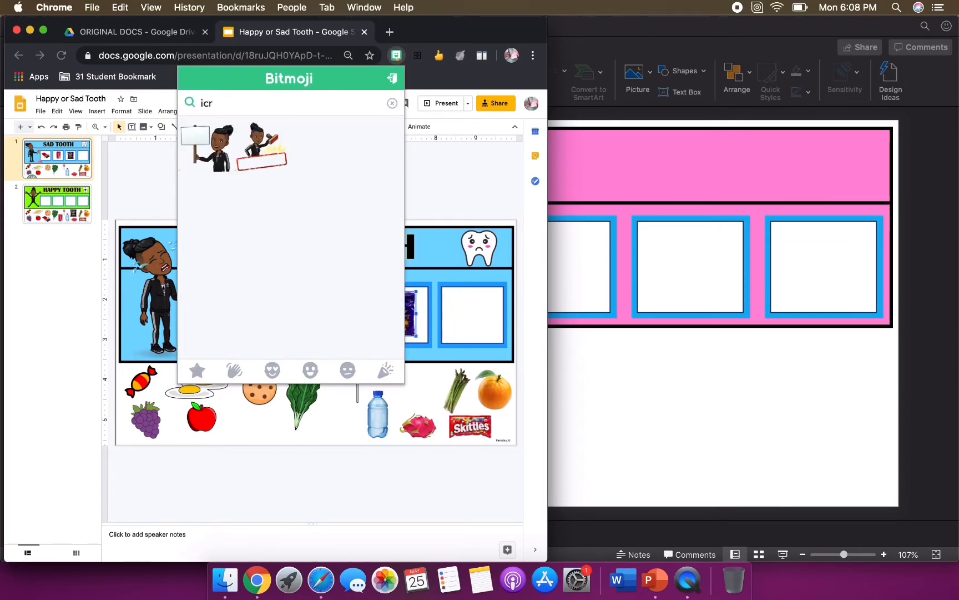
{"action": "key", "text": "BackSpace"}
{"action": "type", "text": "e"}
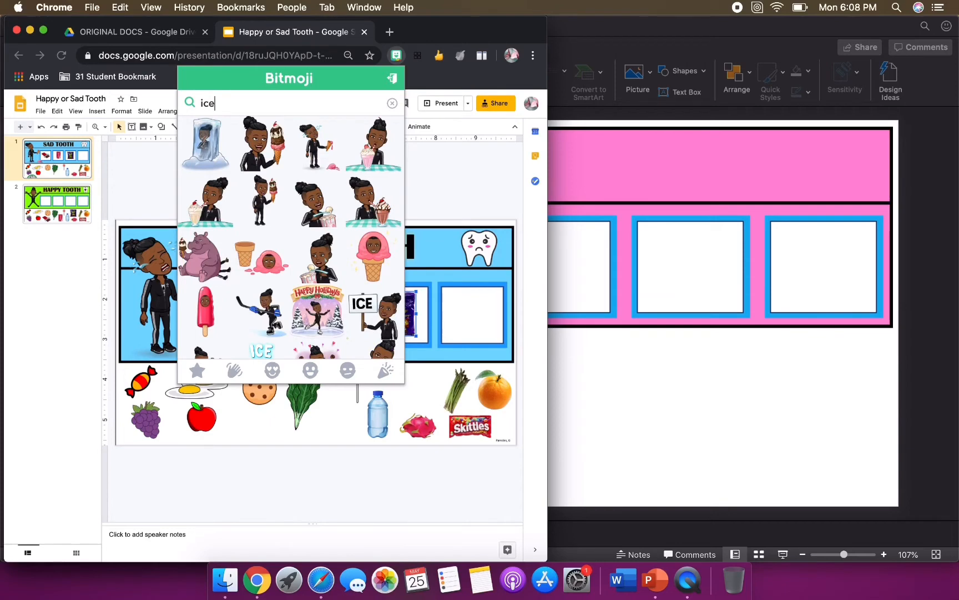
Copy the image of the crying Bitmoji holding a cone with its ice cream dropped on the ground.
{"action": "left_click", "coordinate": [327, 148]}
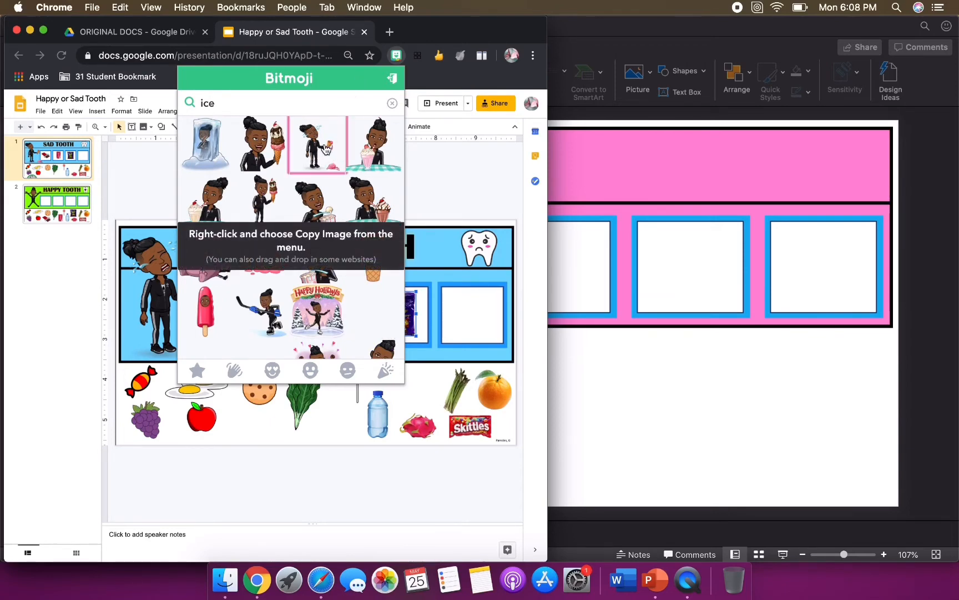
{"action": "right_click", "coordinate": [326, 148]}
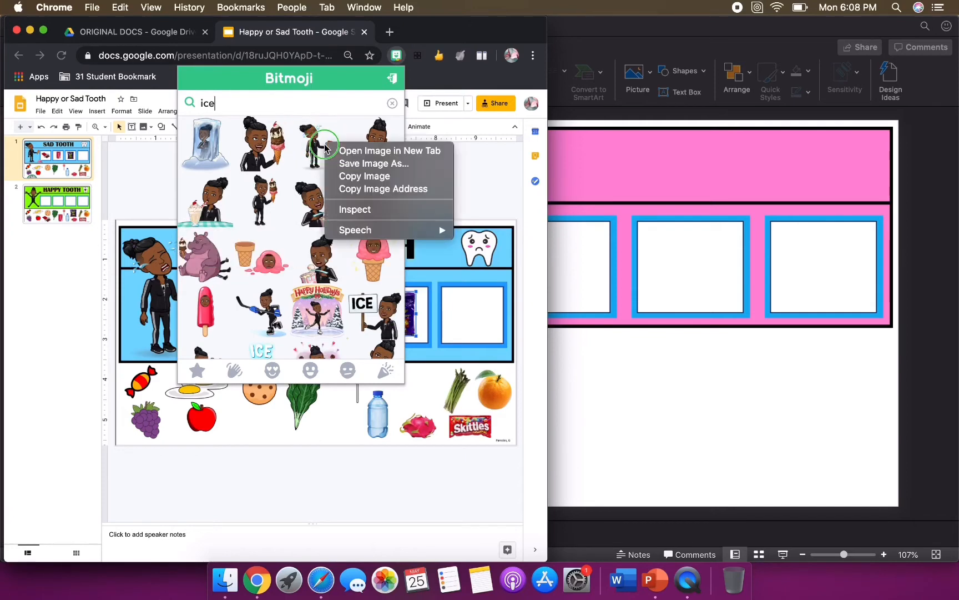
{"action": "left_click", "coordinate": [324, 155]}
{"action": "left_click", "coordinate": [316, 157]}
{"action": "left_click", "coordinate": [321, 160]}
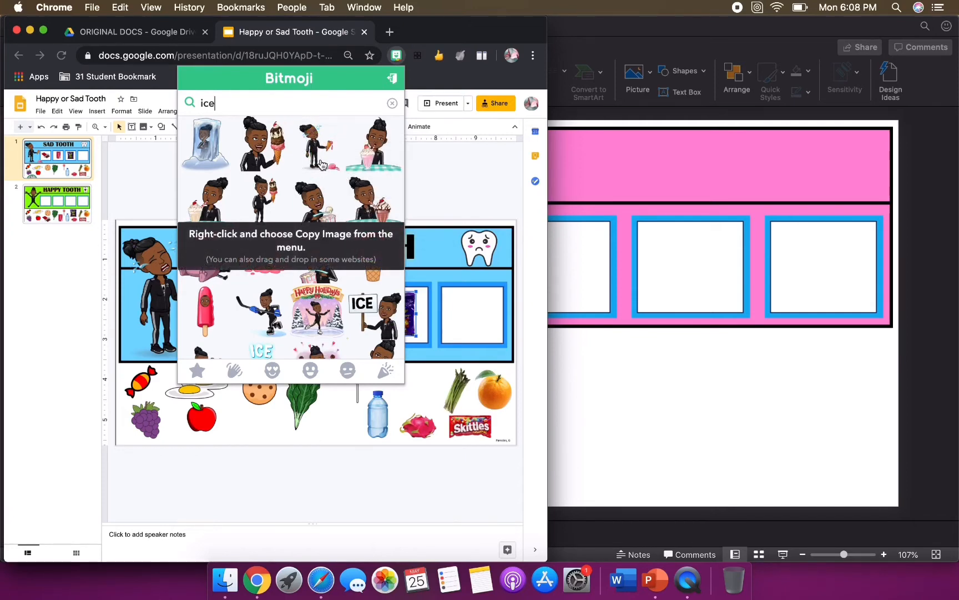
{"action": "right_click", "coordinate": [322, 159]}
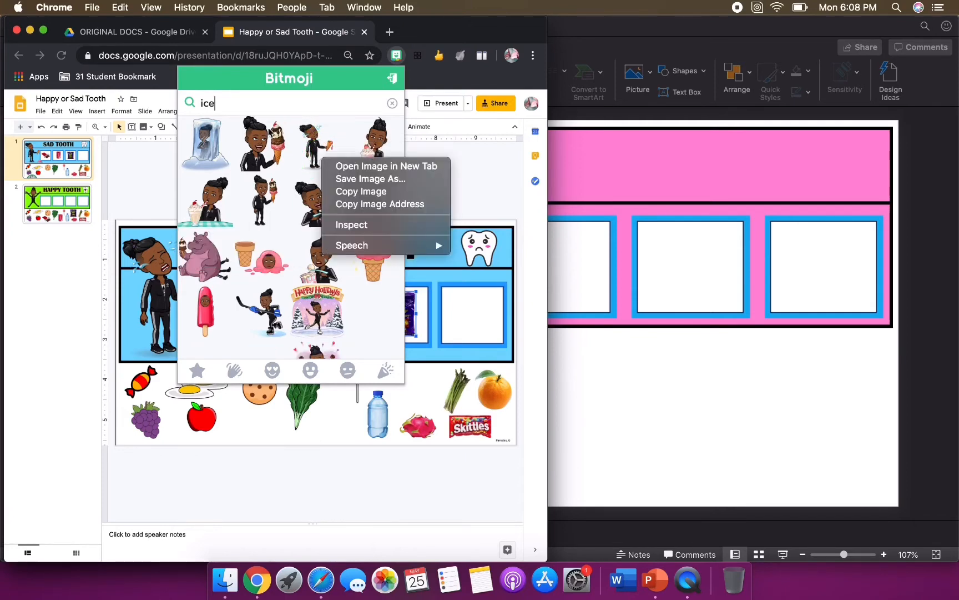
{"action": "left_click", "coordinate": [361, 191]}
Switch to PowerPoint, paste the crying Bitmoji and enlarge it to fill the pink panel's height beside the first box.
{"action": "left_click", "coordinate": [636, 438]}
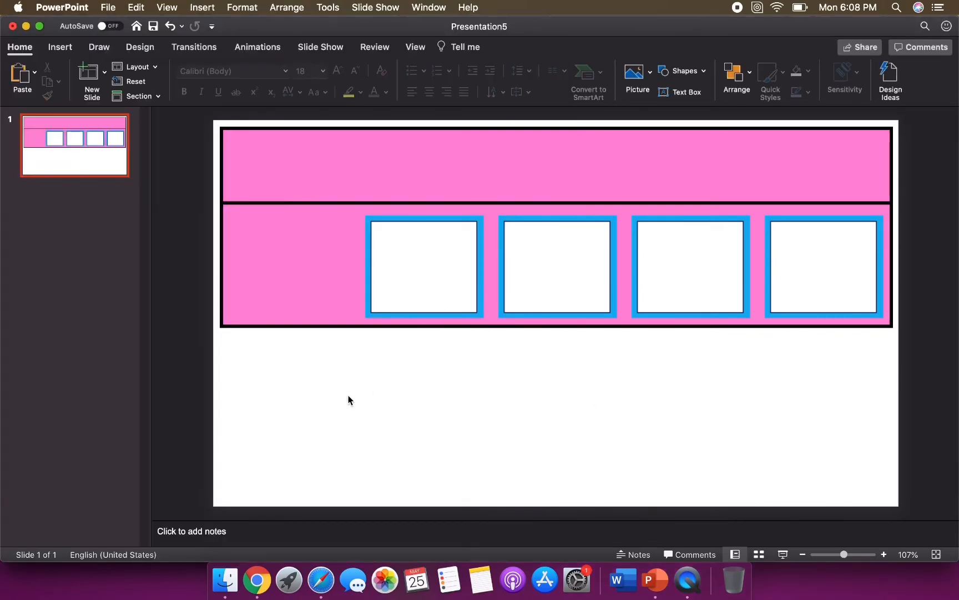
{"action": "key", "text": "super+v"}
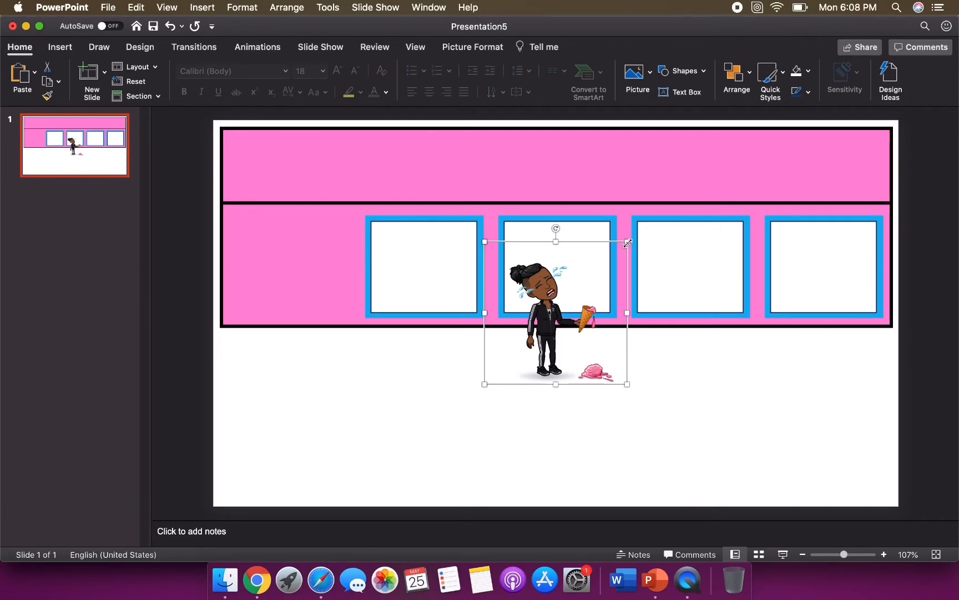
{"action": "left_click_drag", "start_coordinate": [626, 242], "coordinate": [688, 181]}
{"action": "left_click_drag", "start_coordinate": [567, 295], "coordinate": [272, 224]}
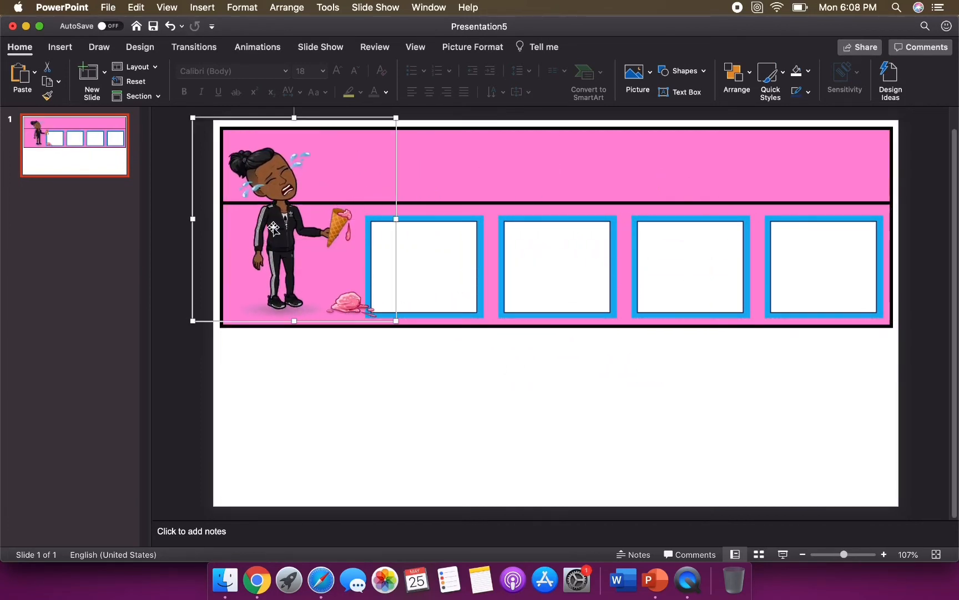
{"action": "left_click_drag", "start_coordinate": [396, 119], "coordinate": [413, 112]}
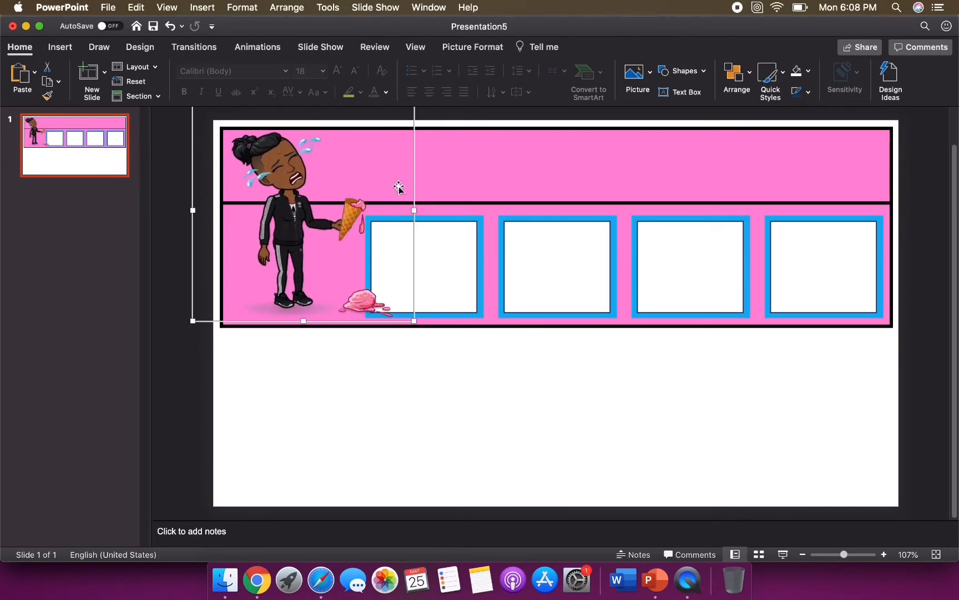
{"action": "left_click_drag", "start_coordinate": [413, 321], "coordinate": [420, 329]}
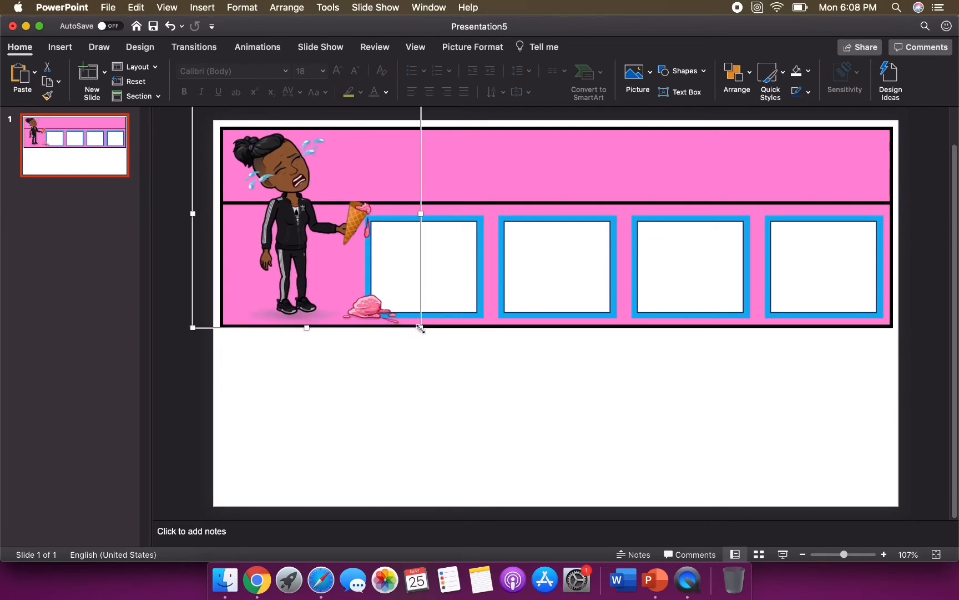
{"action": "left_click", "coordinate": [419, 364]}
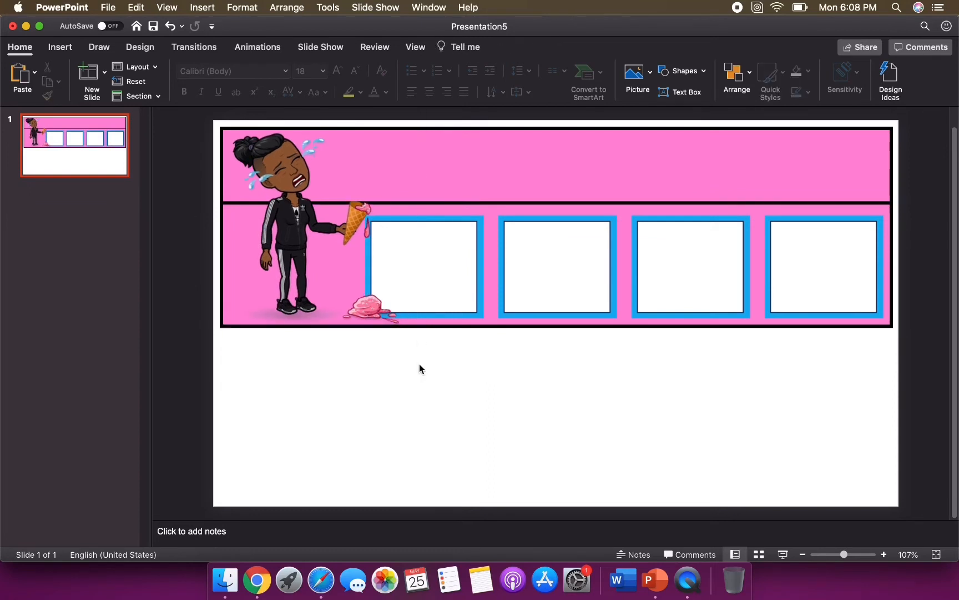
Add a text box reading "SAD TOOTH" and place it in the middle of the pink panel's upper band.
{"action": "left_click", "coordinate": [61, 49]}
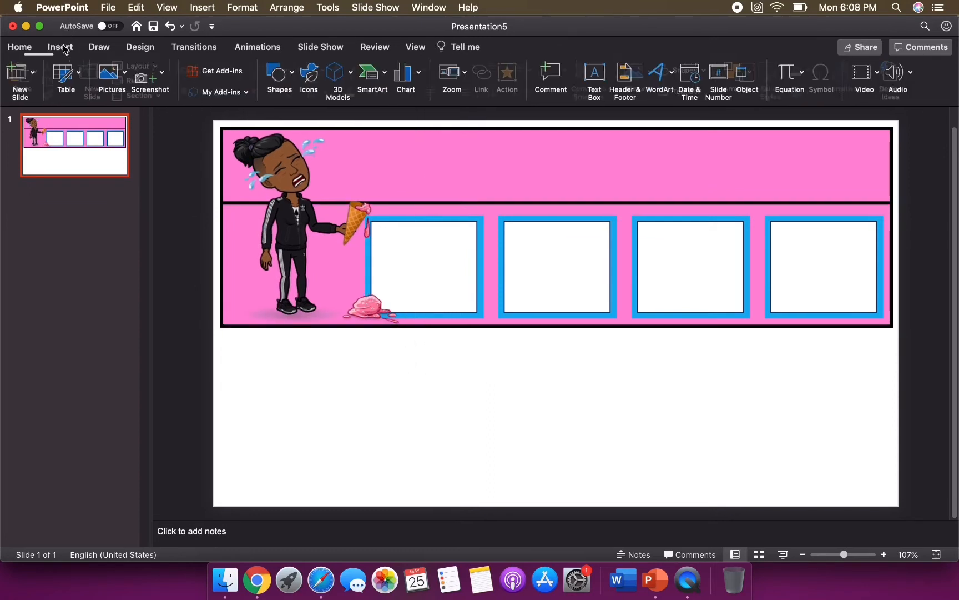
{"action": "left_click", "coordinate": [604, 75]}
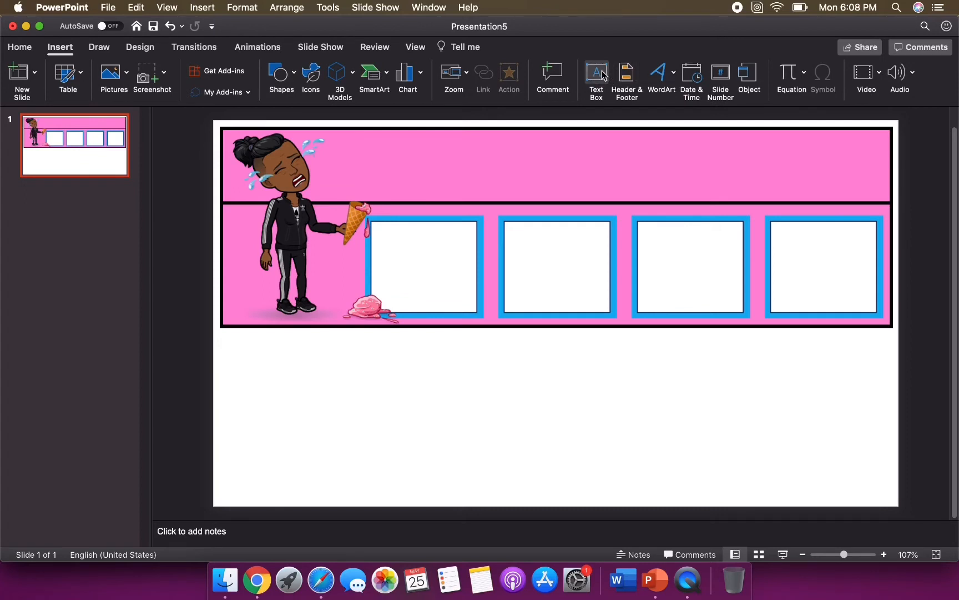
{"action": "left_click", "coordinate": [516, 368]}
{"action": "left_click_drag", "start_coordinate": [532, 388], "coordinate": [680, 439]}
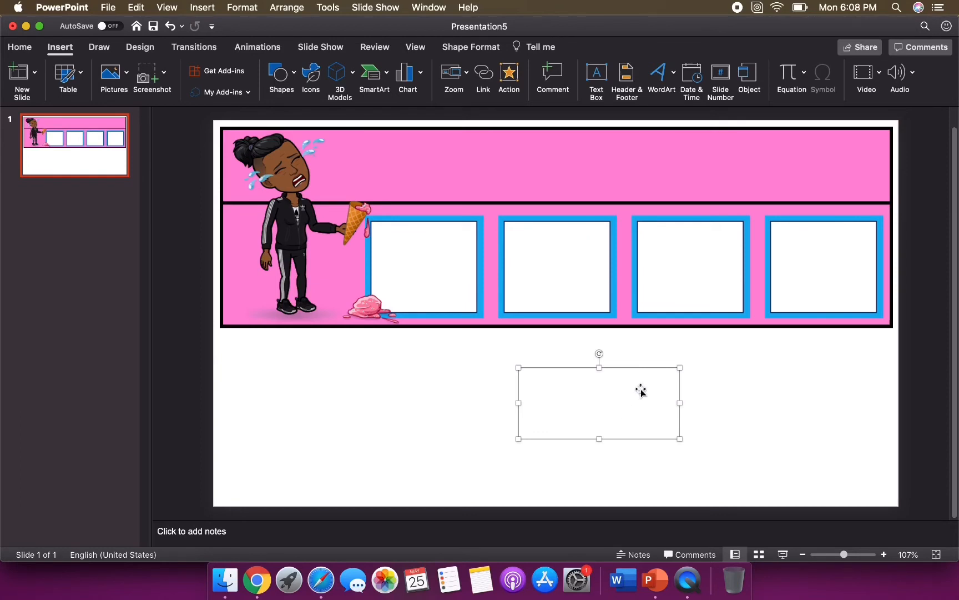
{"action": "type", "text": "SAD TOOTH"}
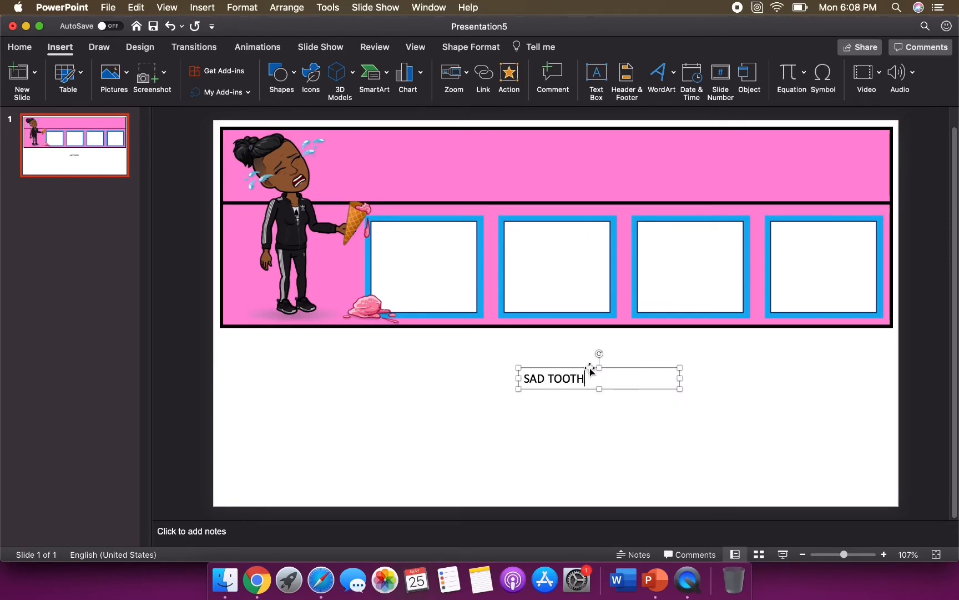
{"action": "left_click_drag", "start_coordinate": [592, 374], "coordinate": [454, 165]}
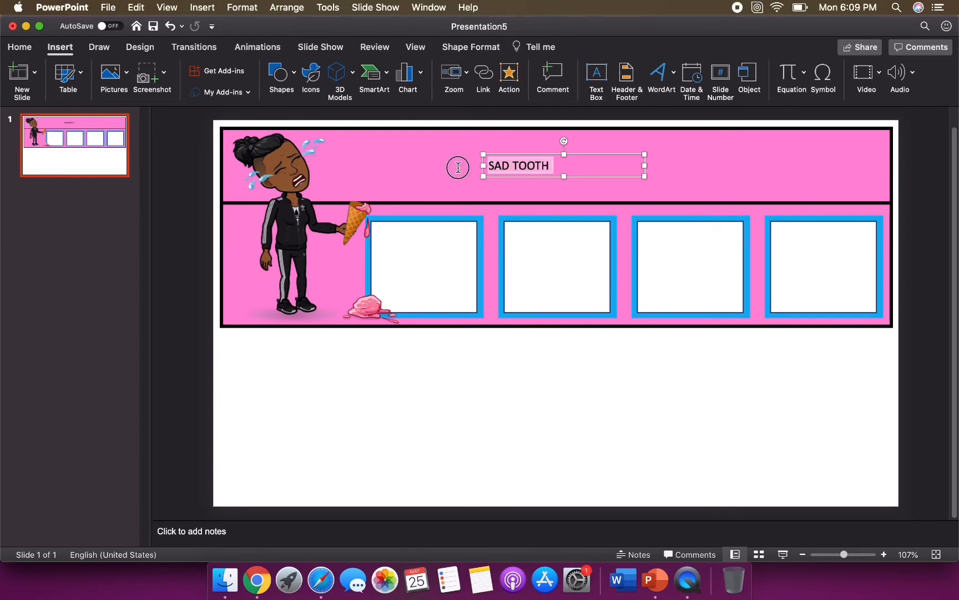
Set the font of the "SAD TOOTH" title to Aharoni.
{"action": "left_click", "coordinate": [20, 48]}
{"action": "left_click", "coordinate": [286, 72]}
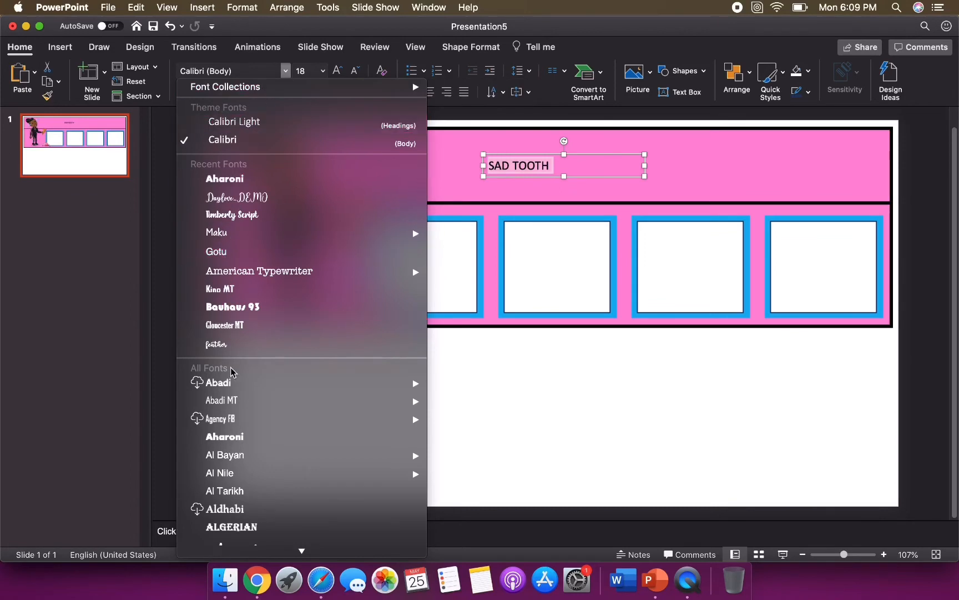
{"action": "left_click", "coordinate": [241, 438]}
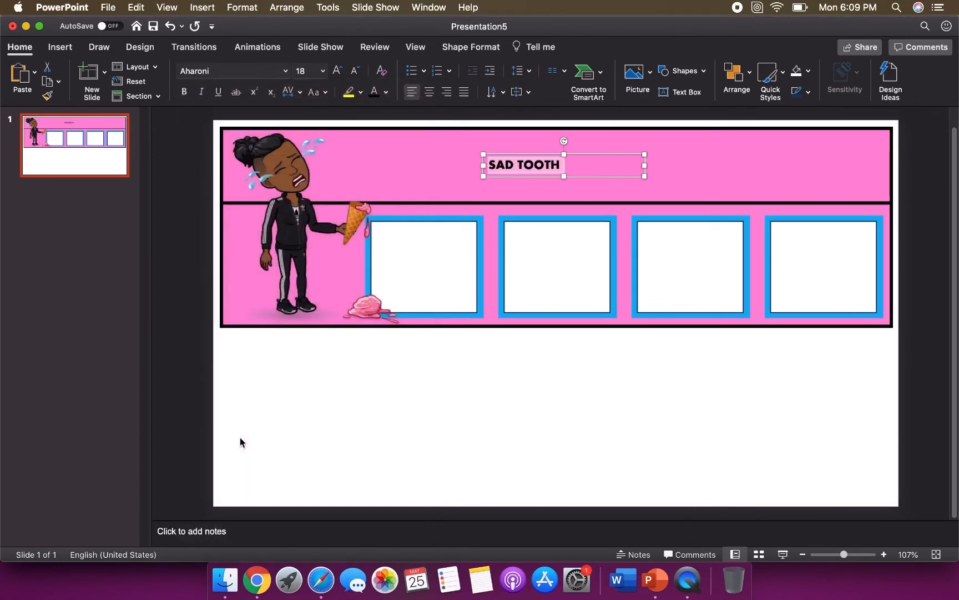
Set the font size of the "SAD TOOTH" title to 66.
{"action": "left_click", "coordinate": [323, 71]}
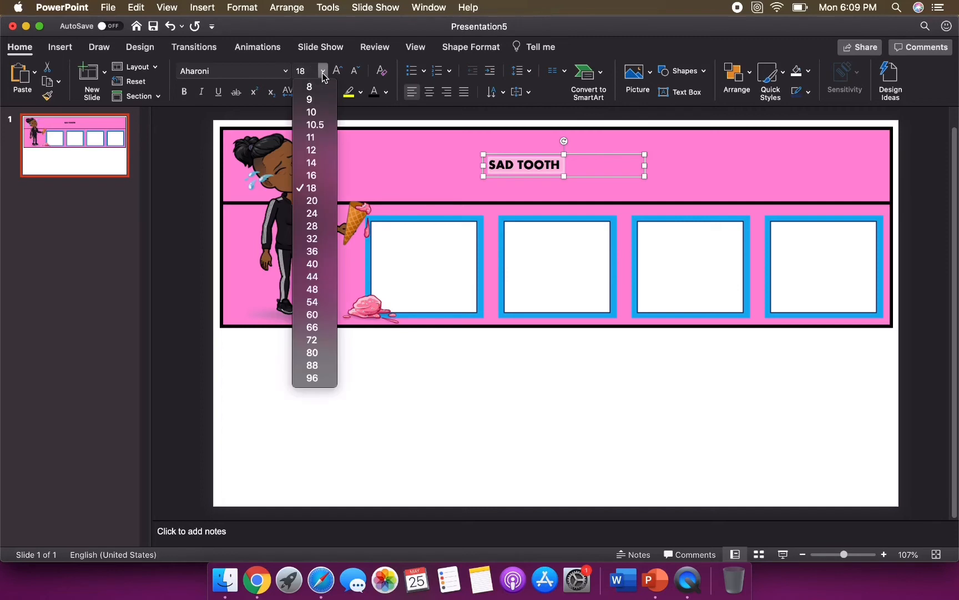
{"action": "left_click", "coordinate": [328, 315]}
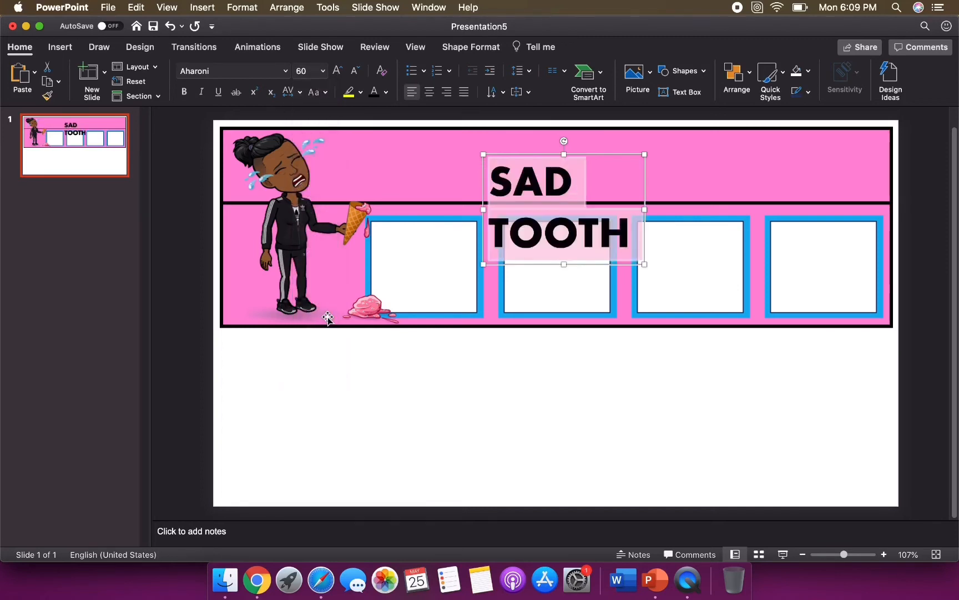
{"action": "left_click", "coordinate": [323, 71]}
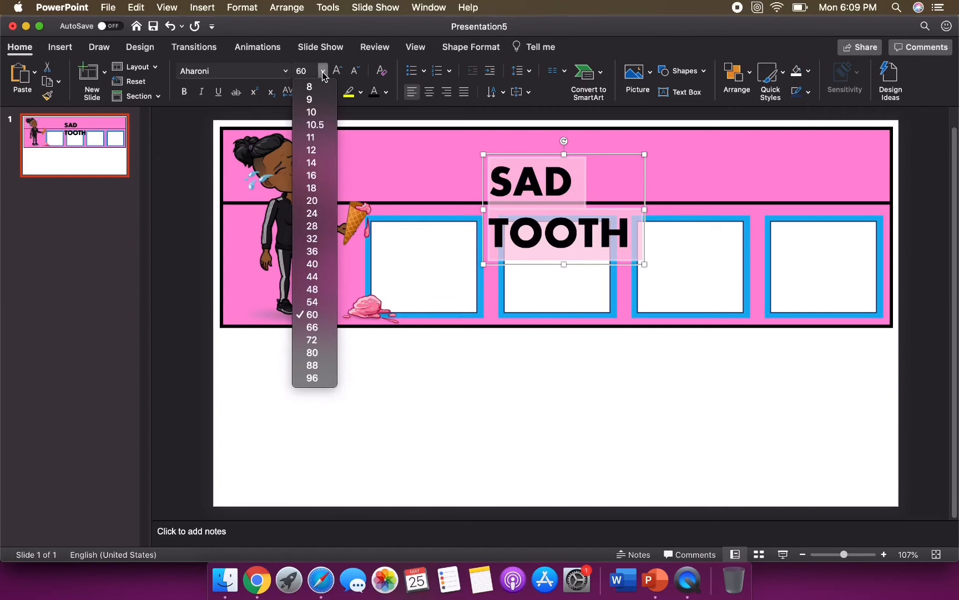
{"action": "left_click", "coordinate": [316, 328]}
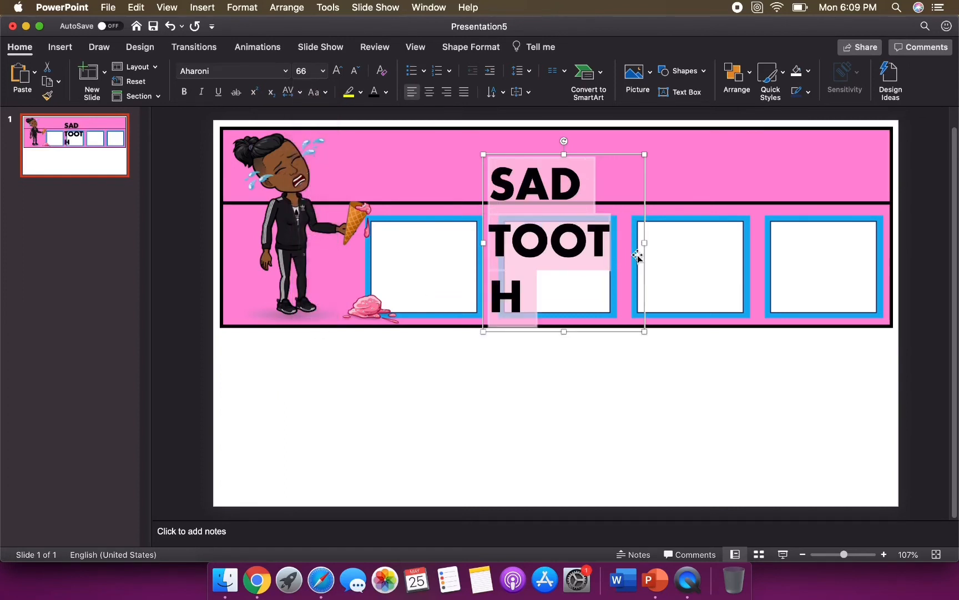
Widen the "SAD TOOTH" text box to fit the title on one line and reposition it in the middle of the pink upper band.
{"action": "left_click_drag", "start_coordinate": [646, 243], "coordinate": [780, 218]}
{"action": "left_click_drag", "start_coordinate": [609, 155], "coordinate": [560, 135]}
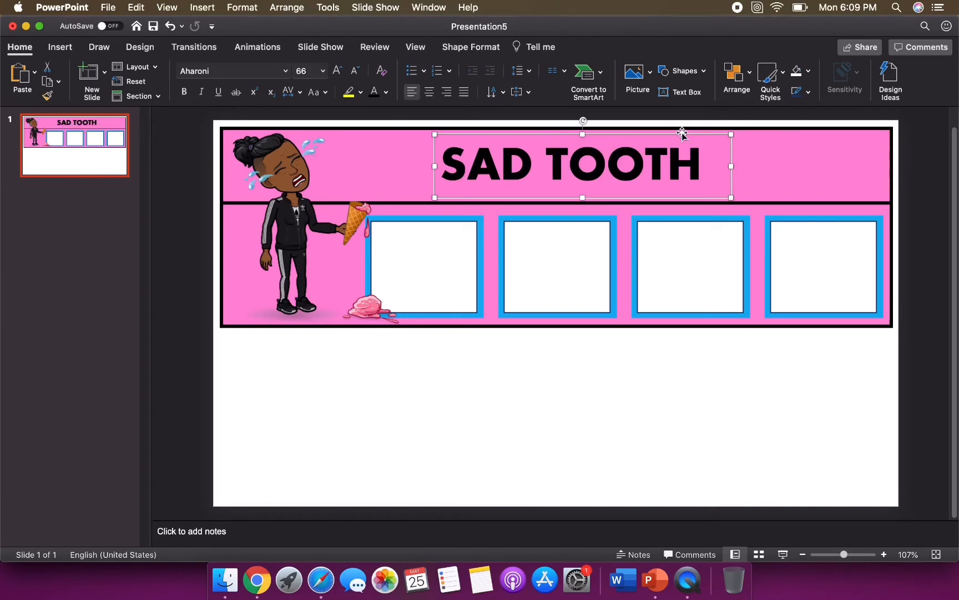
{"action": "key", "text": "Left"}
{"action": "key", "text": "Left"}
{"action": "key", "text": "Left"}
{"action": "key", "text": "Left"}
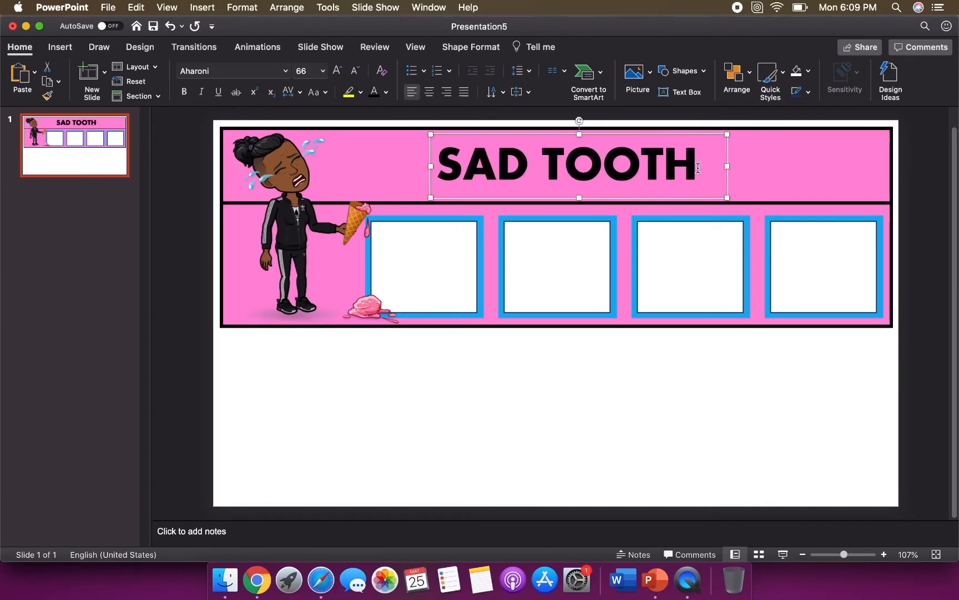
Select the "SAD TOOTH" text box and open the text effects choices for it.
{"action": "left_click", "coordinate": [699, 168]}
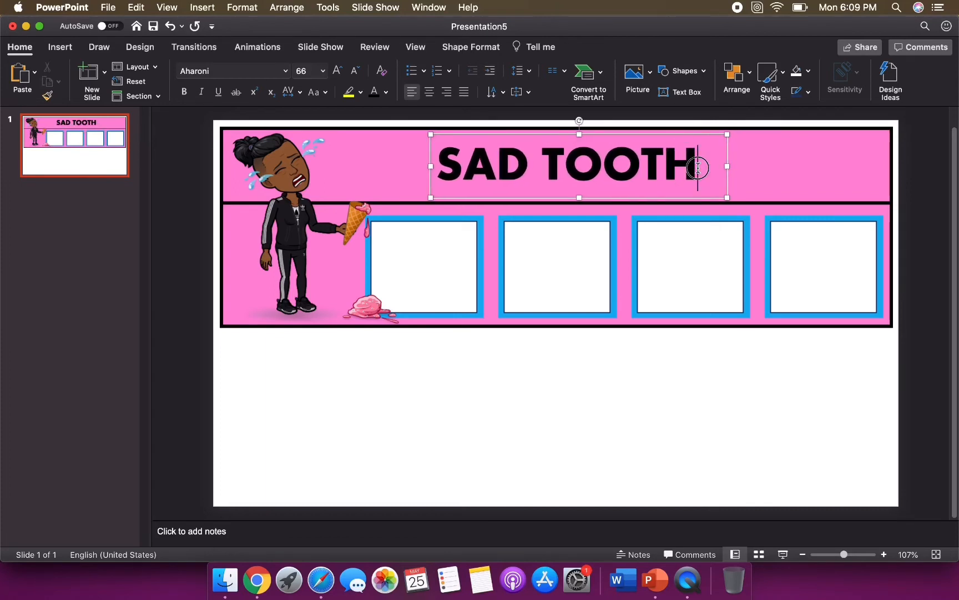
{"action": "left_click", "coordinate": [626, 134]}
{"action": "left_click", "coordinate": [613, 159]}
{"action": "left_click", "coordinate": [615, 136]}
{"action": "left_click", "coordinate": [460, 49]}
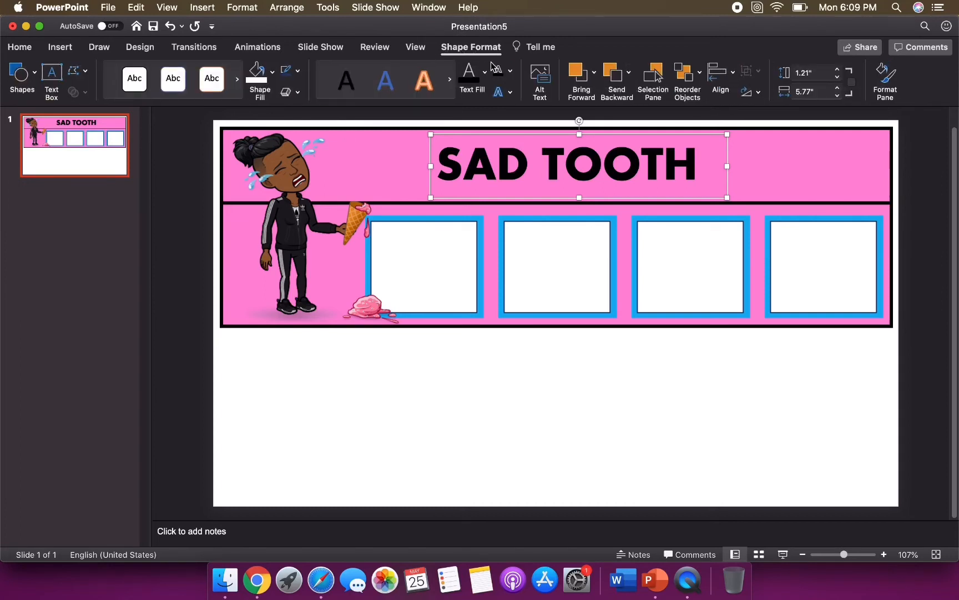
{"action": "left_click", "coordinate": [509, 95]}
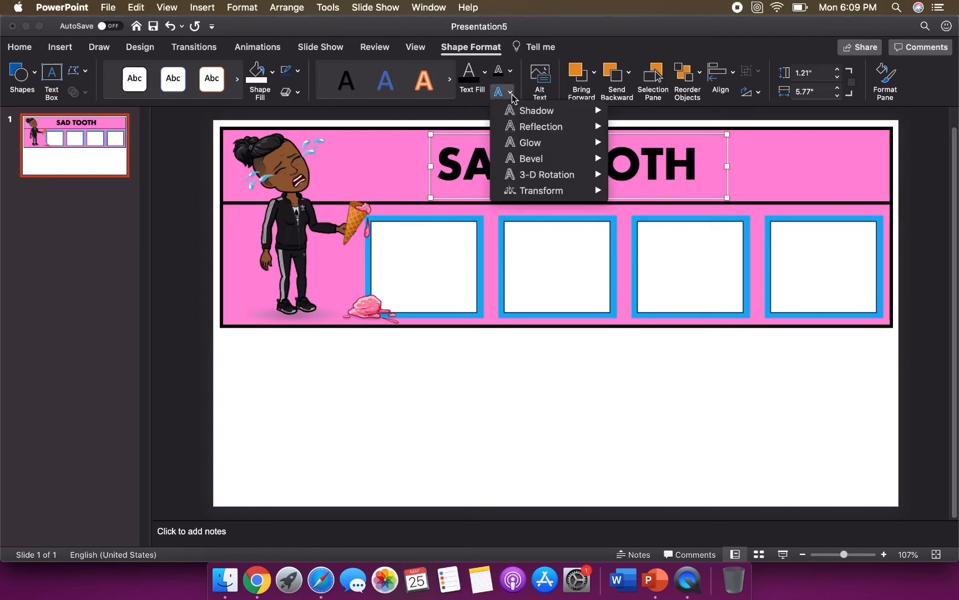